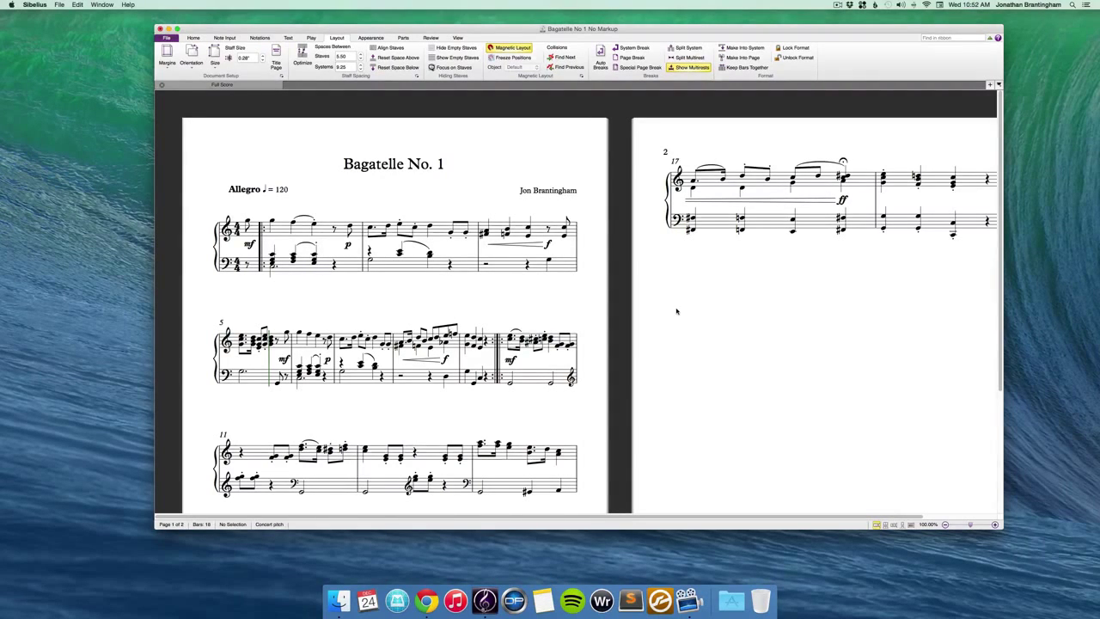
Step: Play back the score while scrolling up and down through the page
{"action": "scroll", "coordinate": [658, 328], "scroll_direction": "down", "scroll_amount": 2}
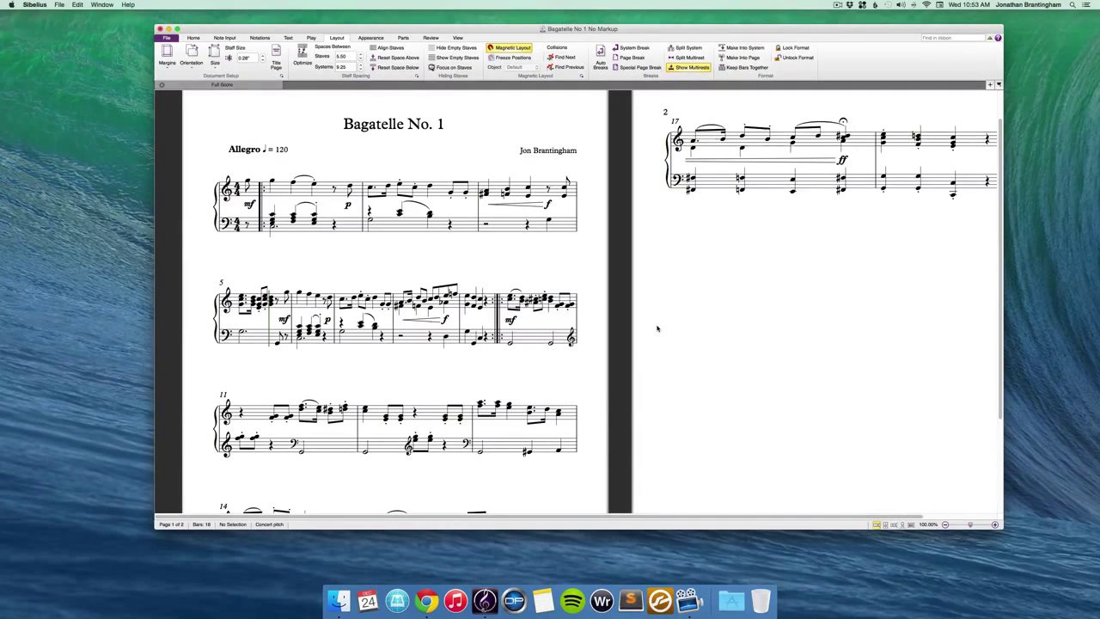
{"action": "scroll", "coordinate": [657, 328], "scroll_direction": "up", "scroll_amount": 3}
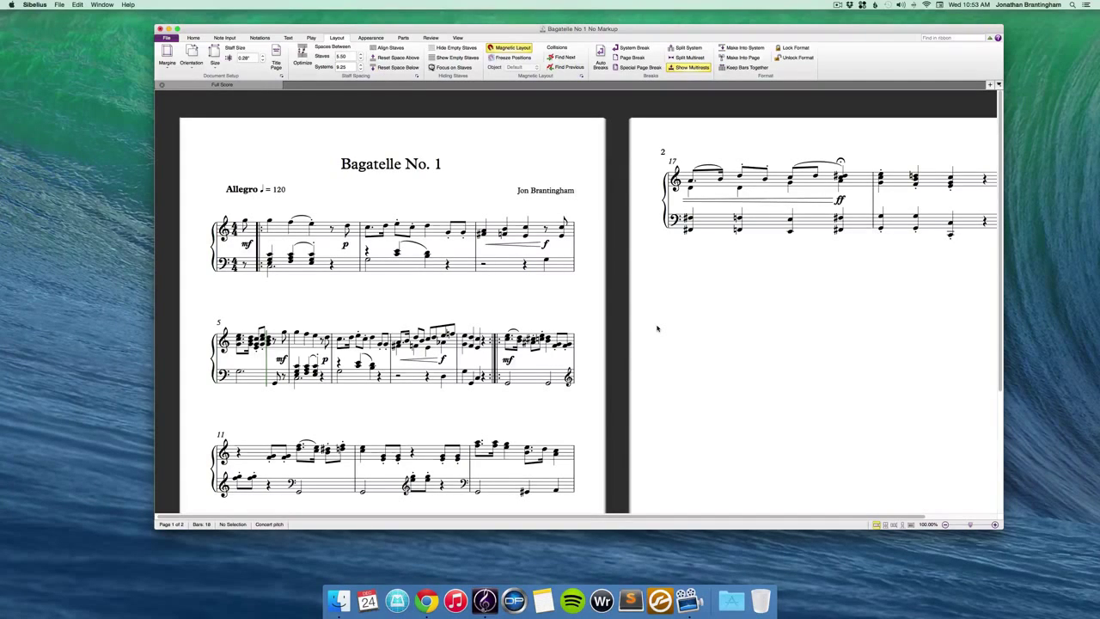
{"action": "key", "text": "space"}
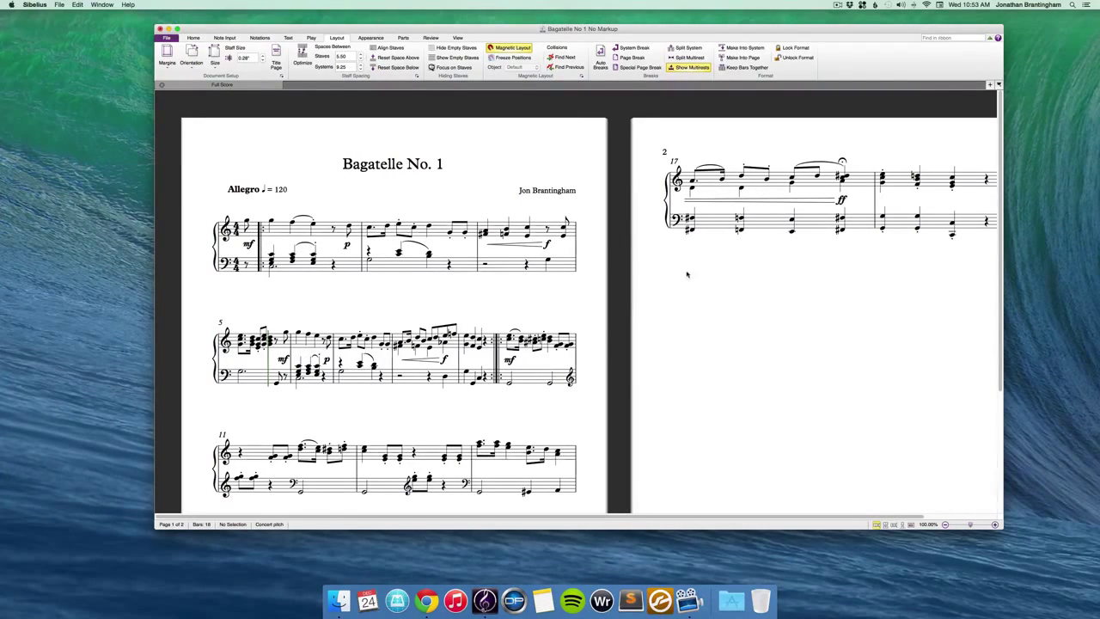
{"action": "scroll", "coordinate": [688, 275], "scroll_direction": "down", "scroll_amount": 1}
{"action": "scroll", "coordinate": [699, 260], "scroll_direction": "down", "scroll_amount": 1}
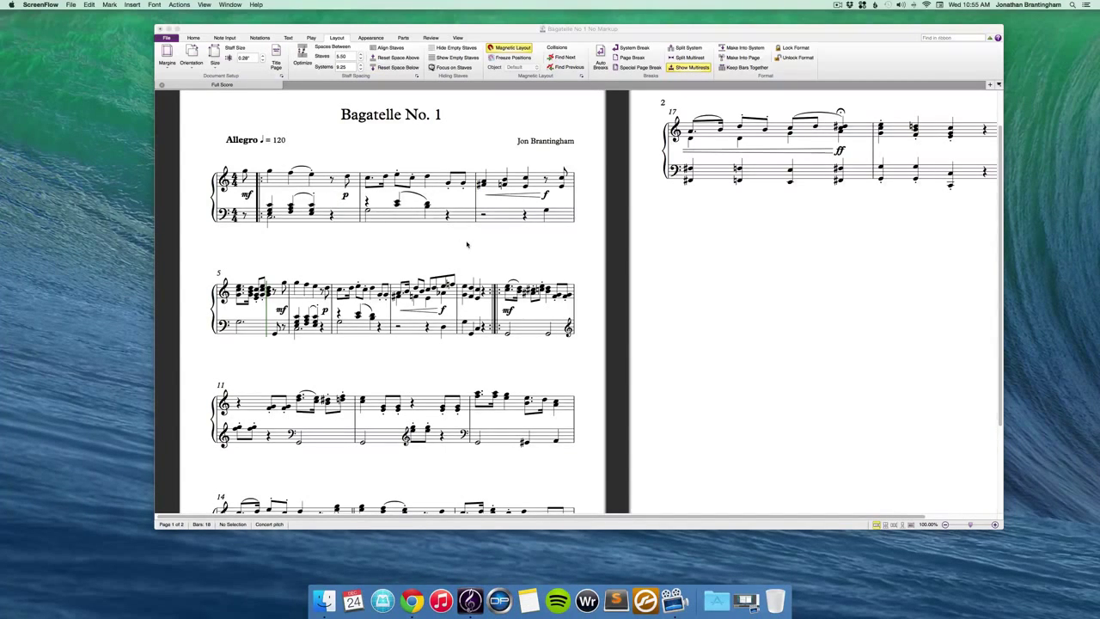
{"action": "scroll", "coordinate": [469, 244], "scroll_direction": "up", "scroll_amount": 2}
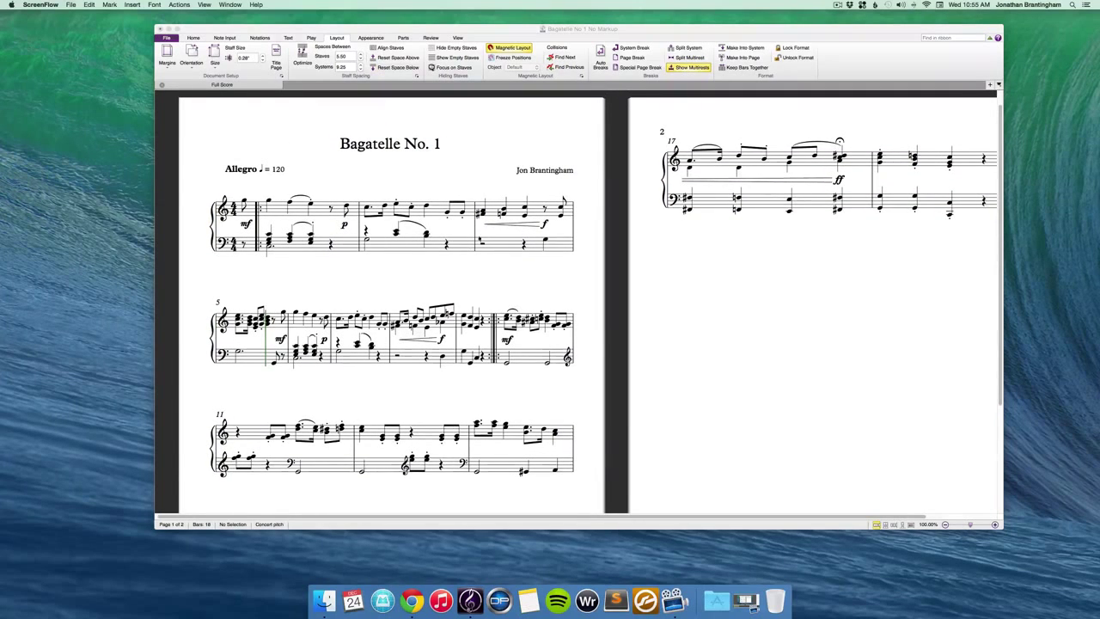
{"action": "scroll", "coordinate": [480, 172], "scroll_direction": "down", "scroll_amount": 5}
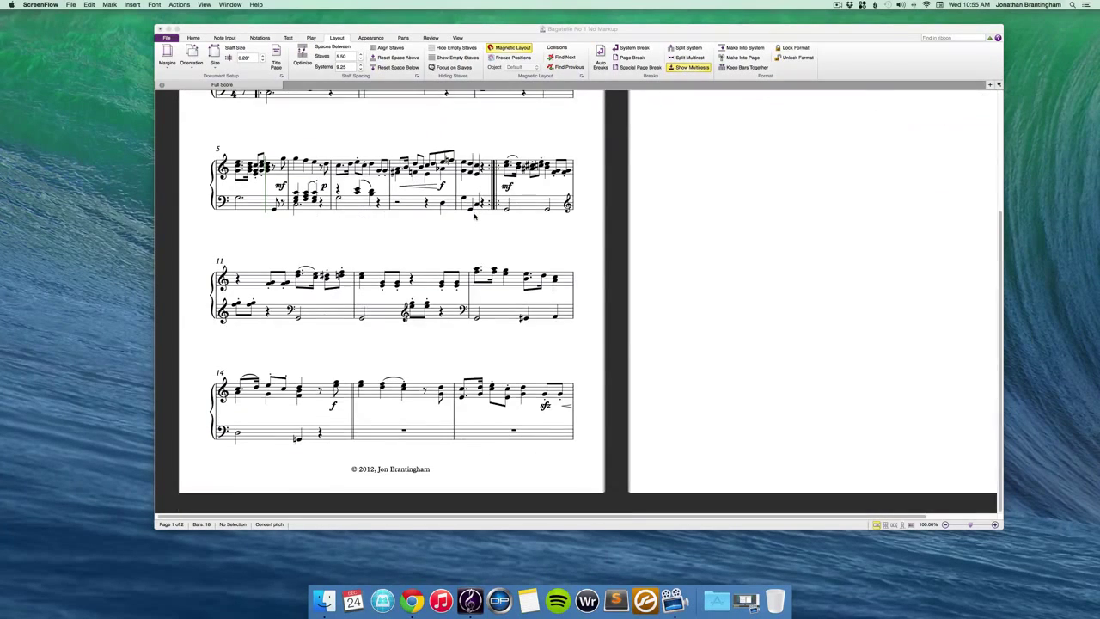
{"action": "scroll", "coordinate": [530, 427], "scroll_direction": "up", "scroll_amount": 6}
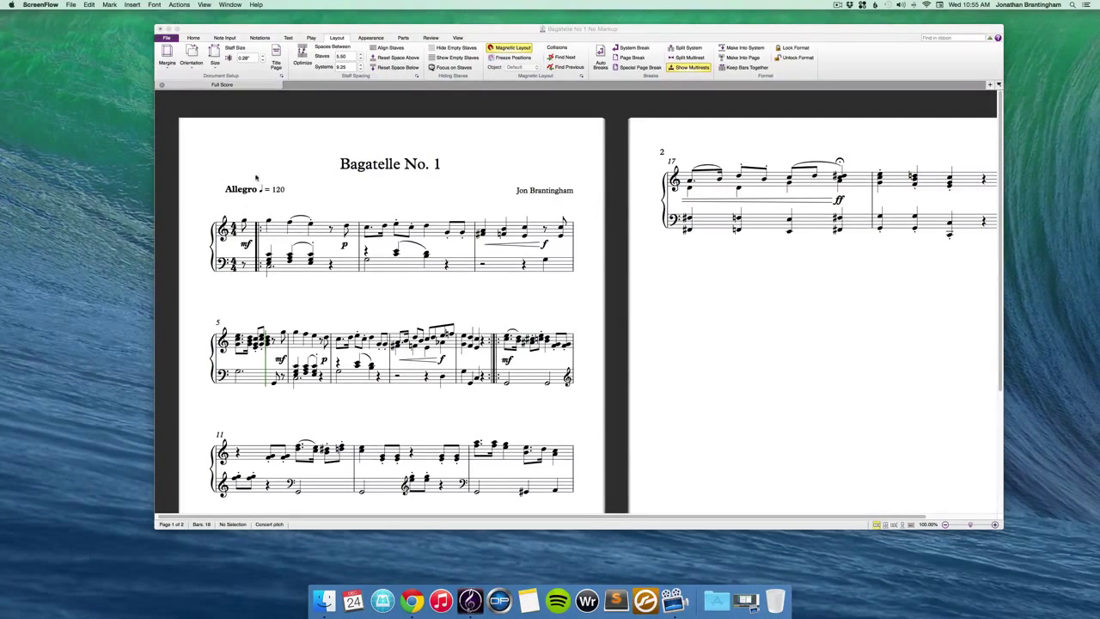
Step: Select and deselect the Allegro tempo marking, replay the score, and check bass bar 2
{"action": "left_click", "coordinate": [238, 193]}
{"action": "left_click", "coordinate": [237, 192]}
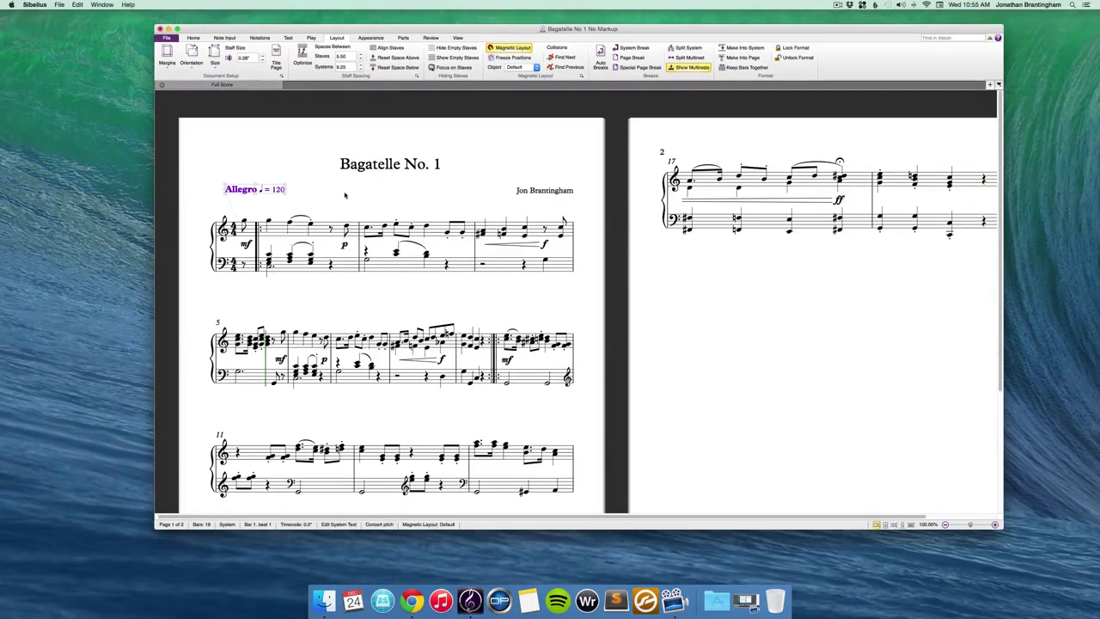
{"action": "key", "text": "Escape"}
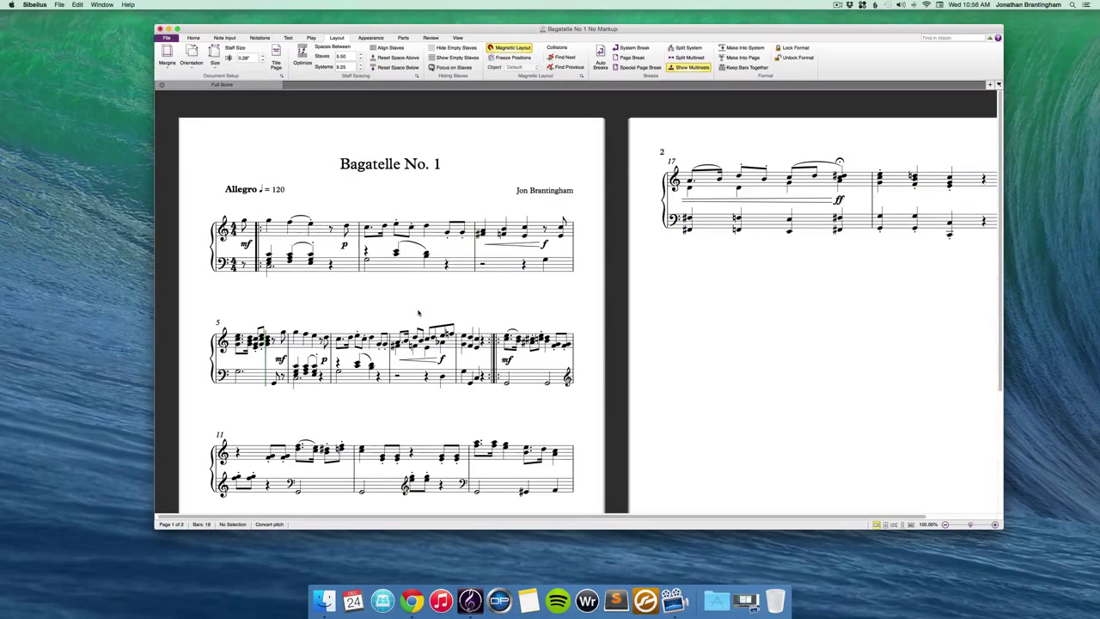
{"action": "key", "text": "space"}
{"action": "left_click", "coordinate": [348, 268]}
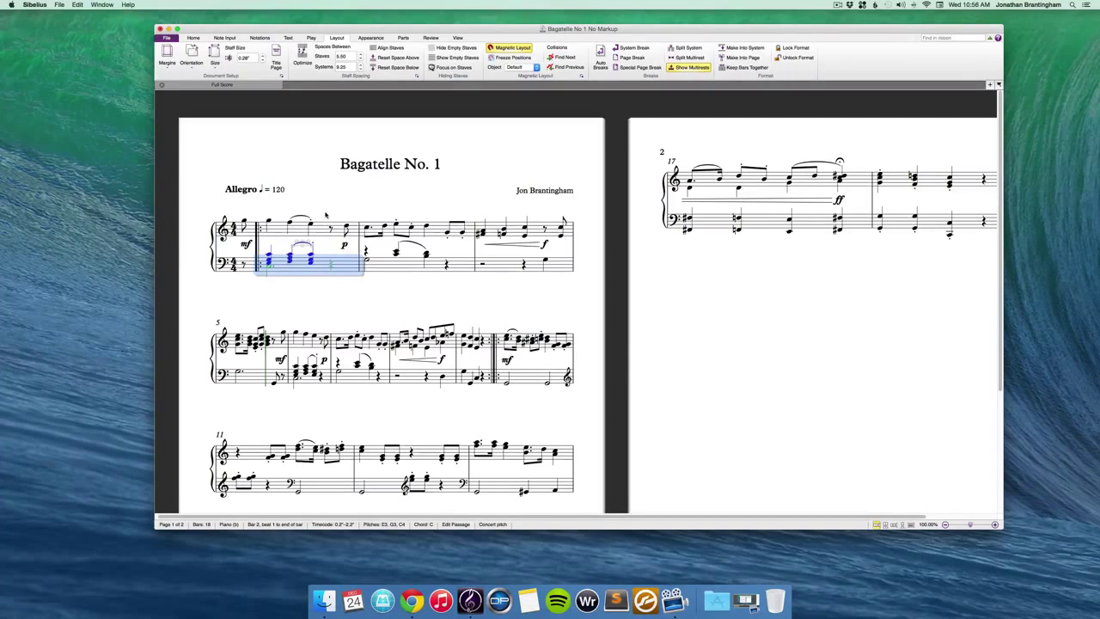
{"action": "key", "text": "Escape"}
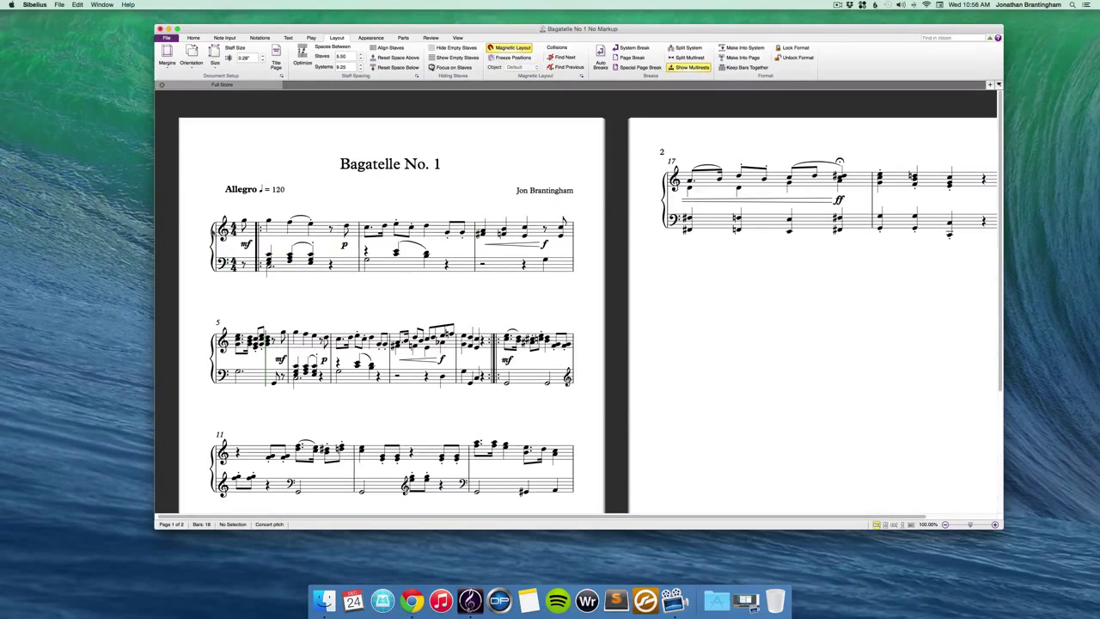
Step: Try staff sizes of 0.24 and 0.22 inch, then restore 0.28 inch
{"action": "left_click", "coordinate": [262, 60]}
{"action": "left_click", "coordinate": [262, 60]}
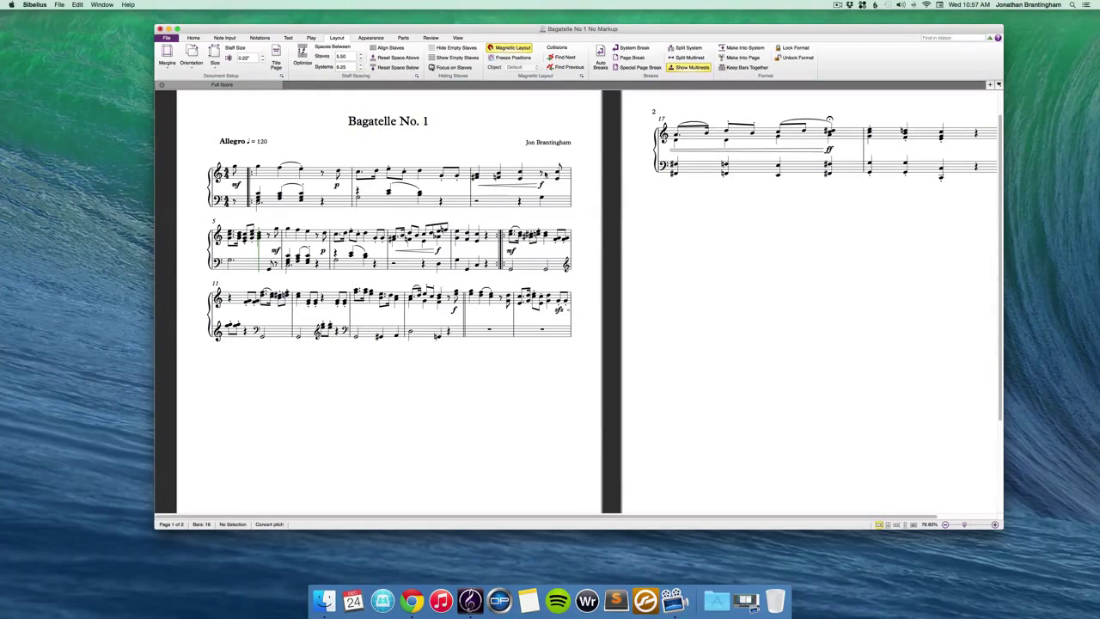
{"action": "left_click", "coordinate": [263, 58]}
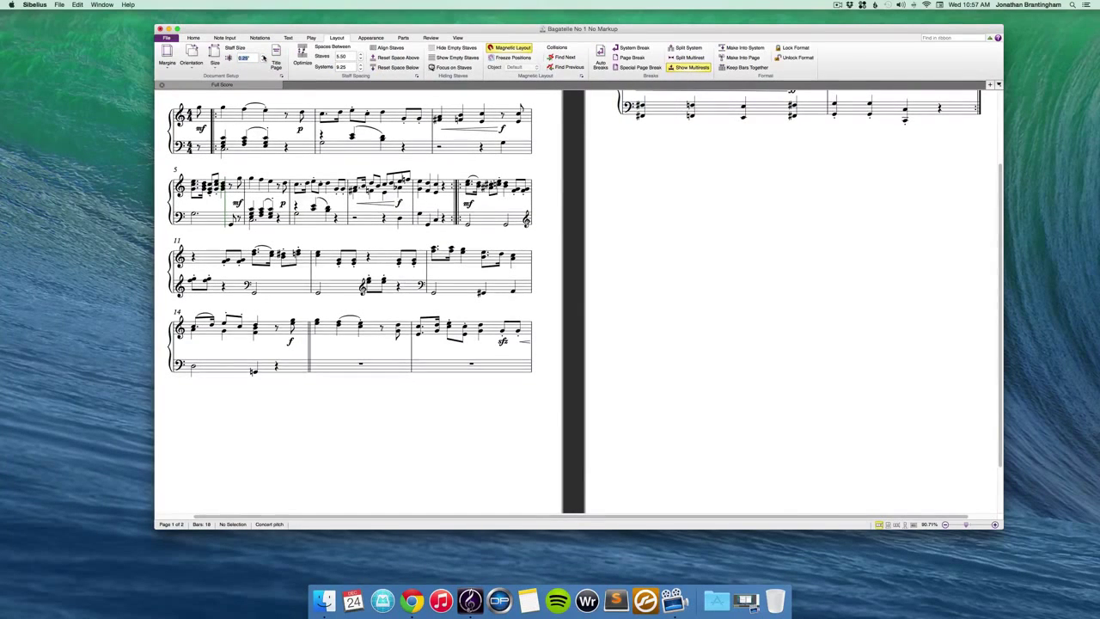
{"action": "left_click", "coordinate": [263, 56]}
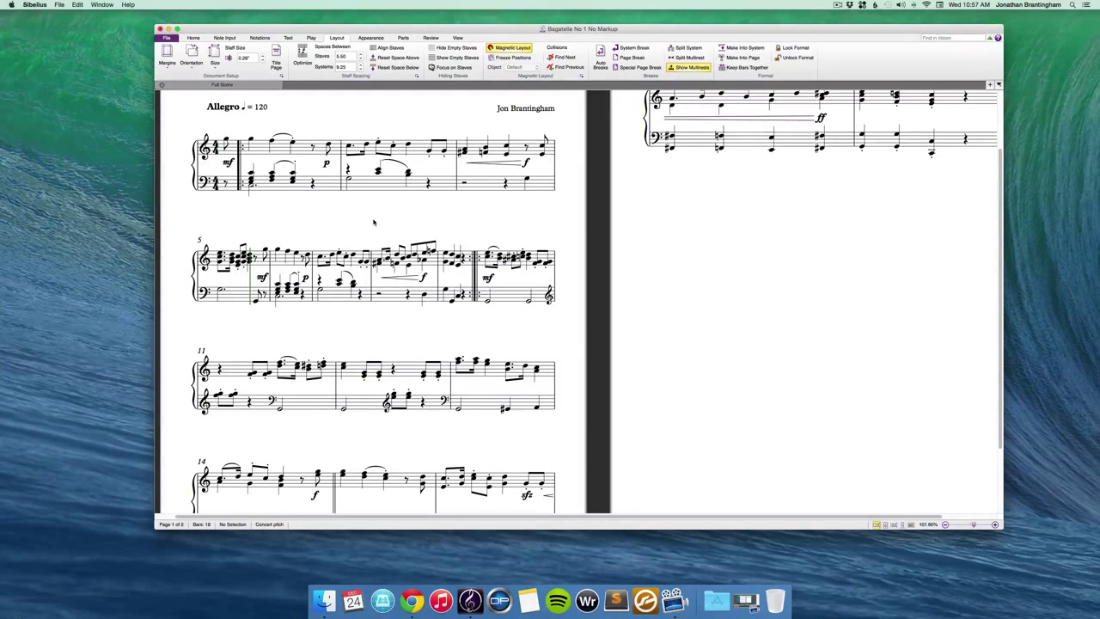
Step: Select bars 1–5 and make them a single system with Alt+Shift+M
{"action": "scroll", "coordinate": [372, 223], "scroll_direction": "left", "scroll_amount": 2}
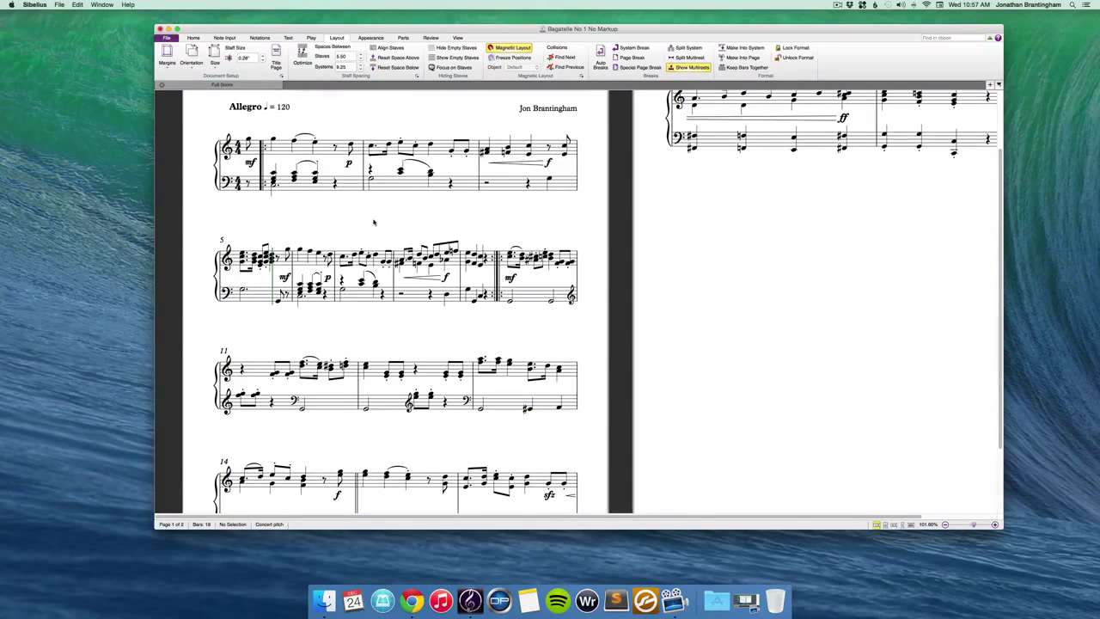
{"action": "scroll", "coordinate": [373, 222], "scroll_direction": "up", "scroll_amount": 3}
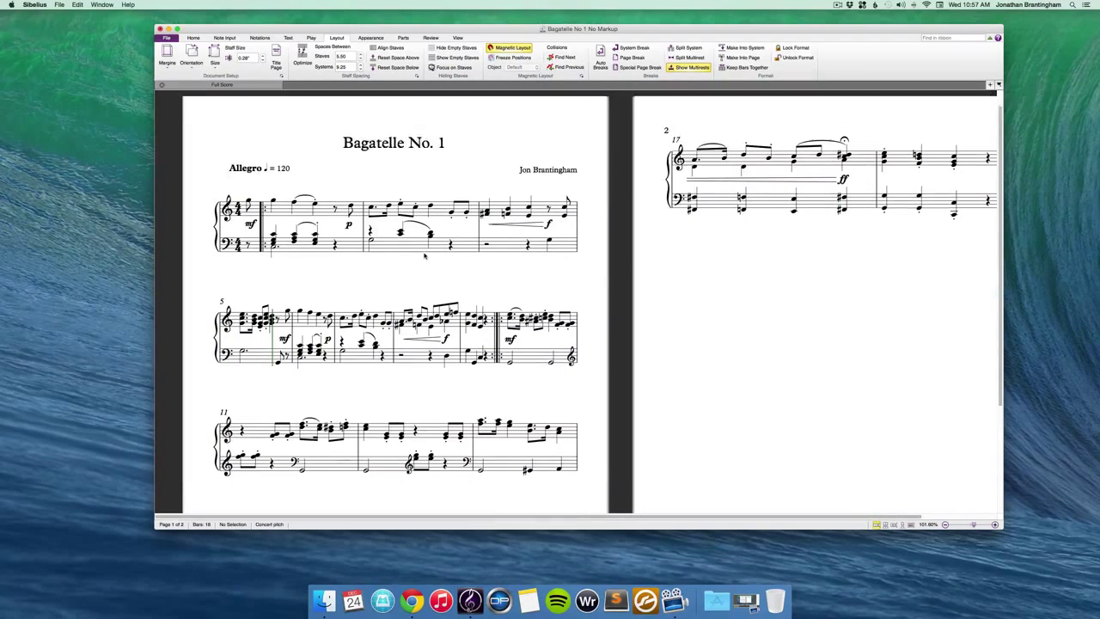
{"action": "scroll", "coordinate": [423, 255], "scroll_direction": "up", "scroll_amount": 2}
{"action": "scroll", "coordinate": [424, 255], "scroll_direction": "right", "scroll_amount": 2}
{"action": "scroll", "coordinate": [424, 256], "scroll_direction": "down", "scroll_amount": 5}
{"action": "scroll", "coordinate": [423, 255], "scroll_direction": "left", "scroll_amount": 2}
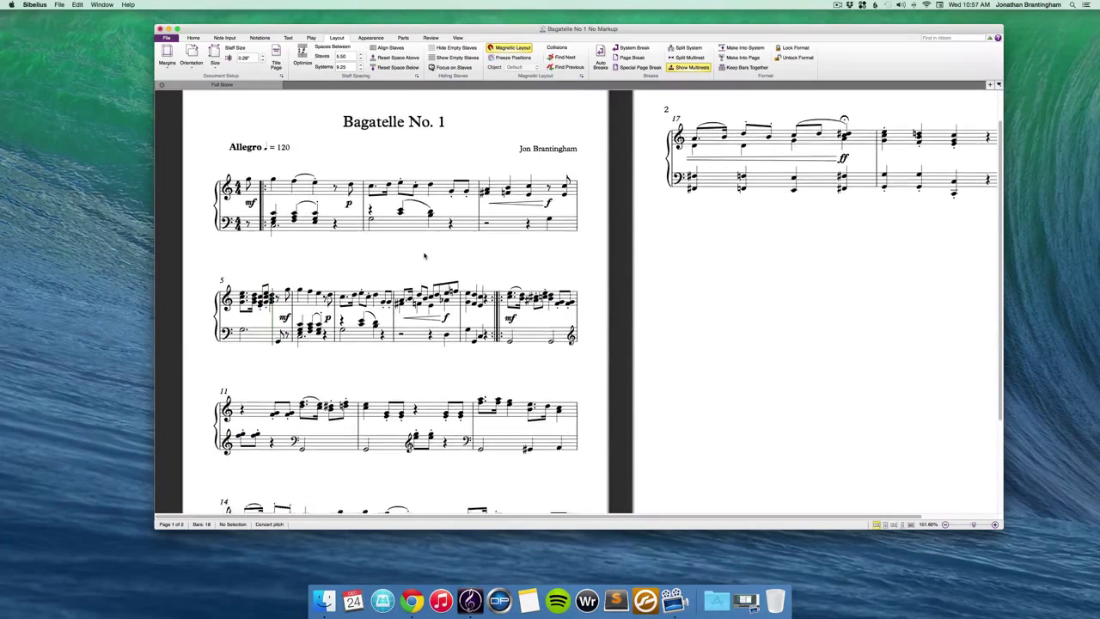
{"action": "scroll", "coordinate": [424, 255], "scroll_direction": "up", "scroll_amount": 5}
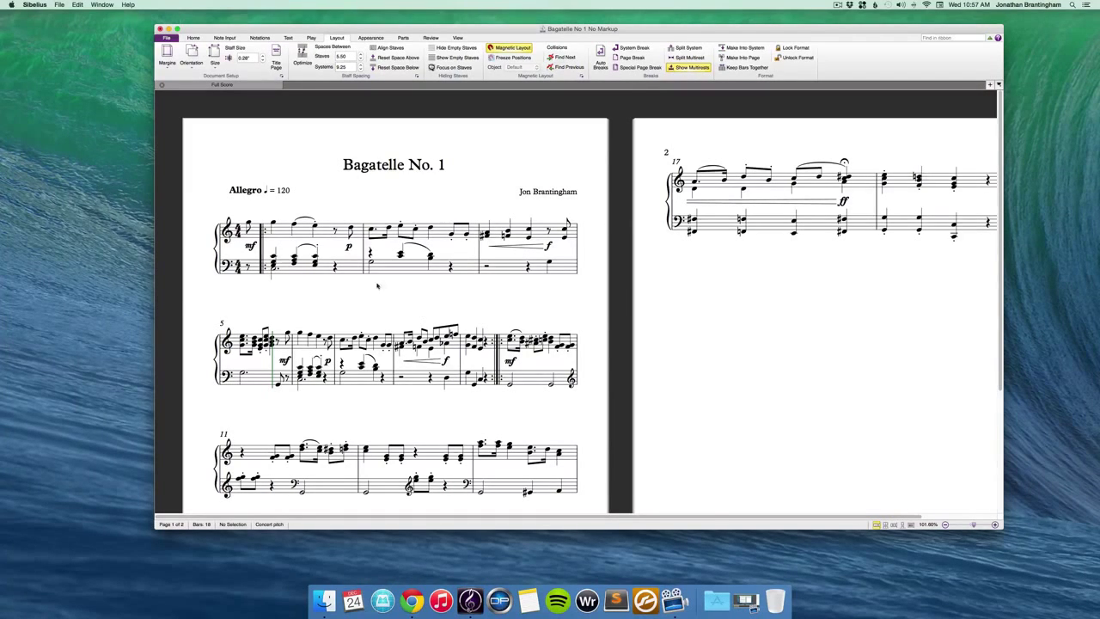
{"action": "left_click", "coordinate": [254, 234]}
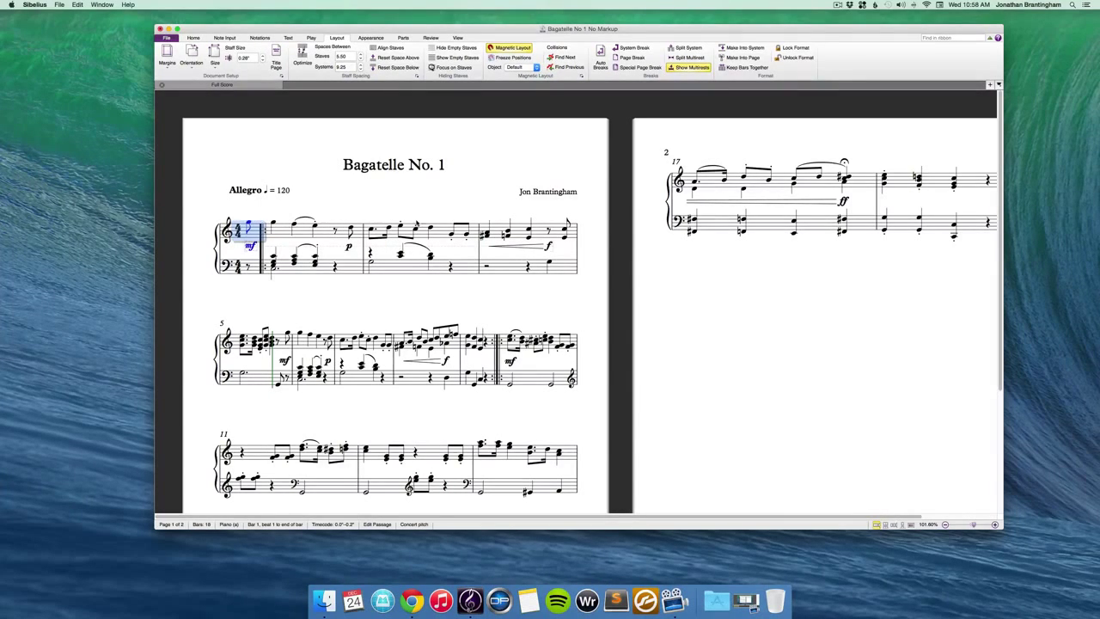
{"action": "left_click", "coordinate": [257, 381], "text": "shift"}
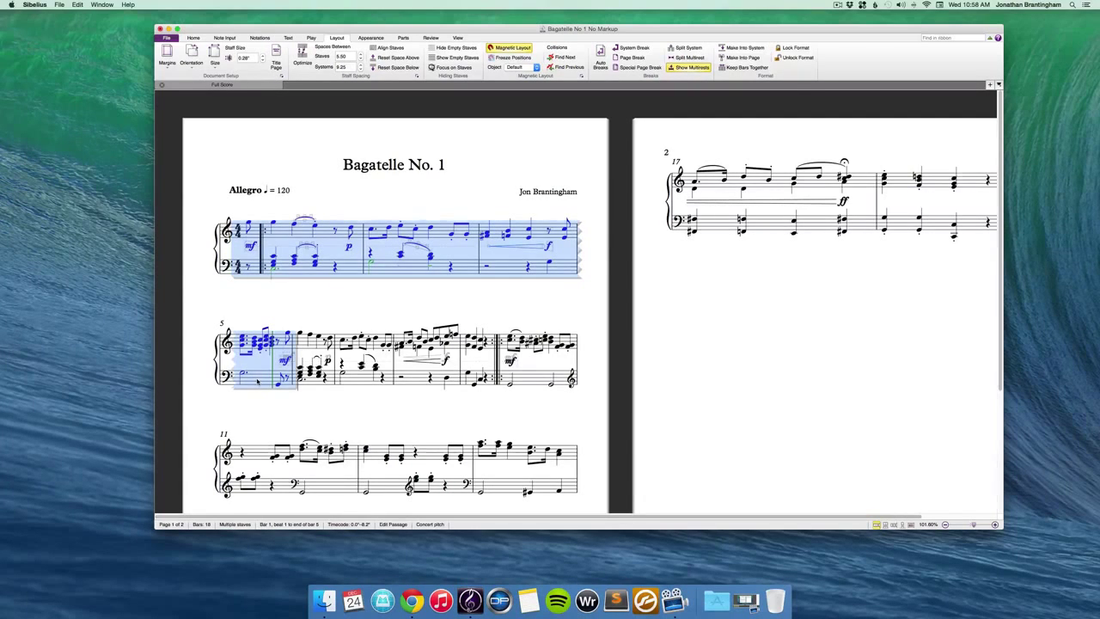
{"action": "key", "text": "alt+shift+m"}
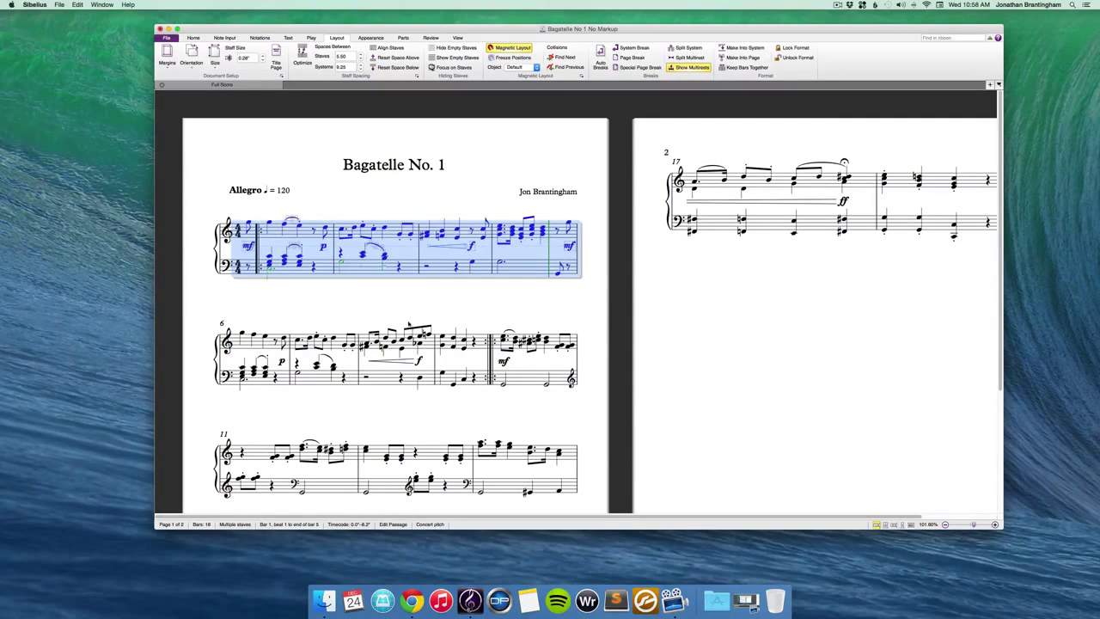
{"action": "key", "text": "Escape"}
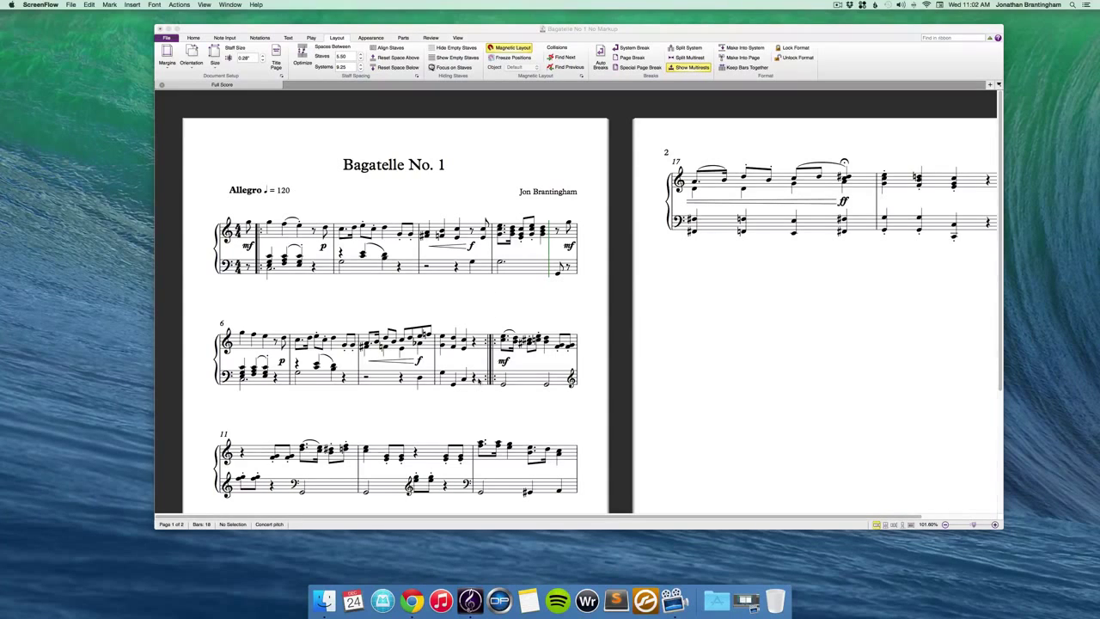
Step: Try putting bars 1–8 together on a single system
{"action": "left_click", "coordinate": [473, 379]}
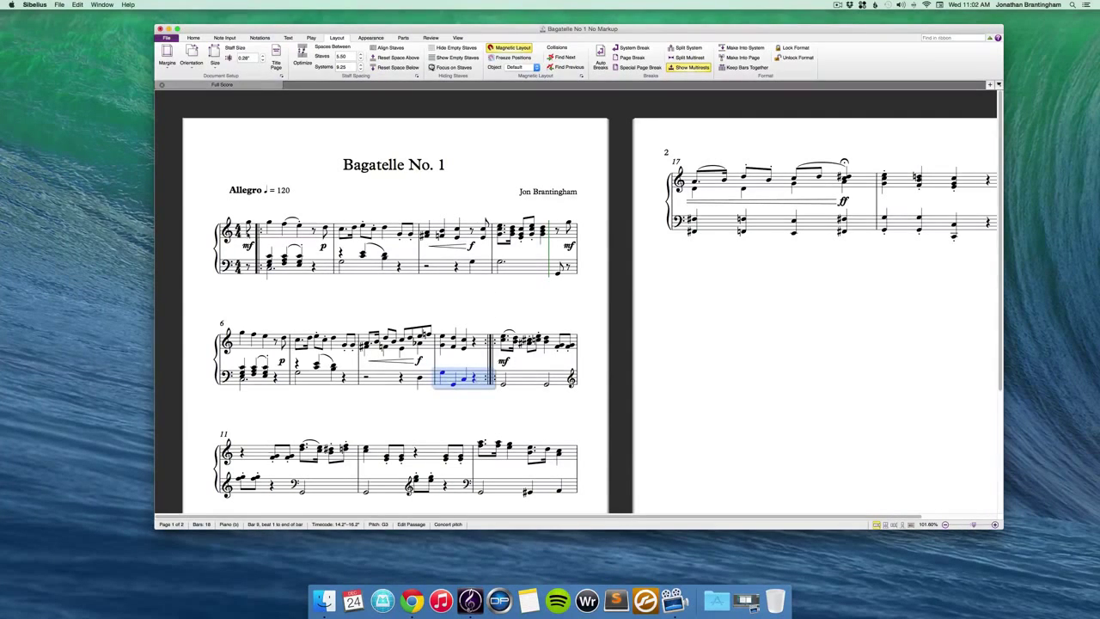
{"action": "left_click", "coordinate": [244, 233], "text": "shift"}
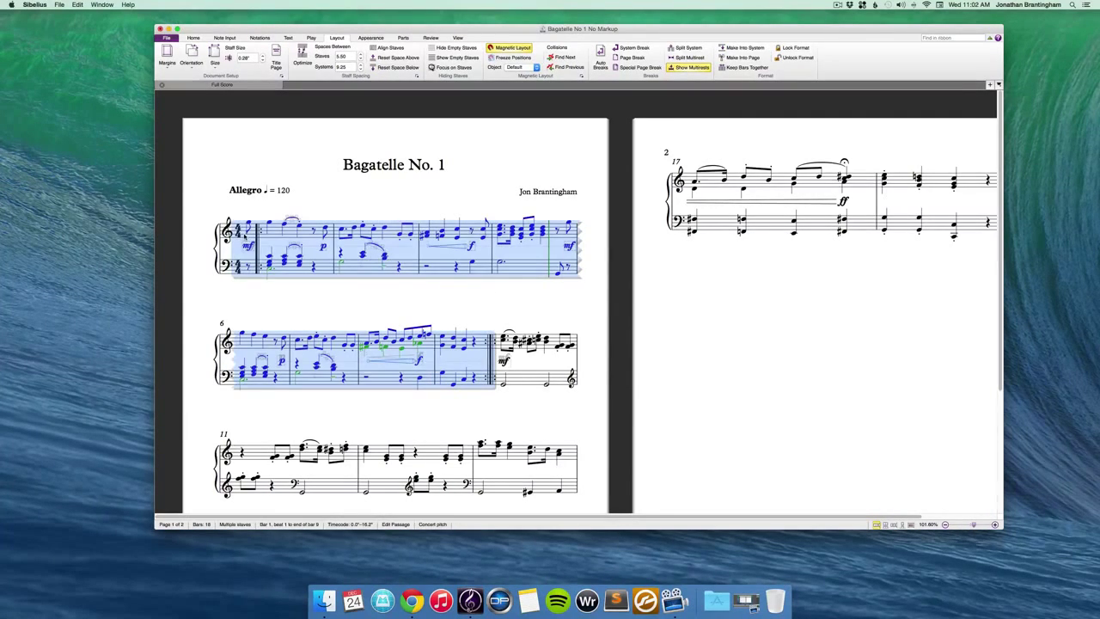
{"action": "left_click", "coordinate": [396, 398]}
{"action": "left_click", "coordinate": [380, 382]}
{"action": "left_click", "coordinate": [249, 237], "text": "shift"}
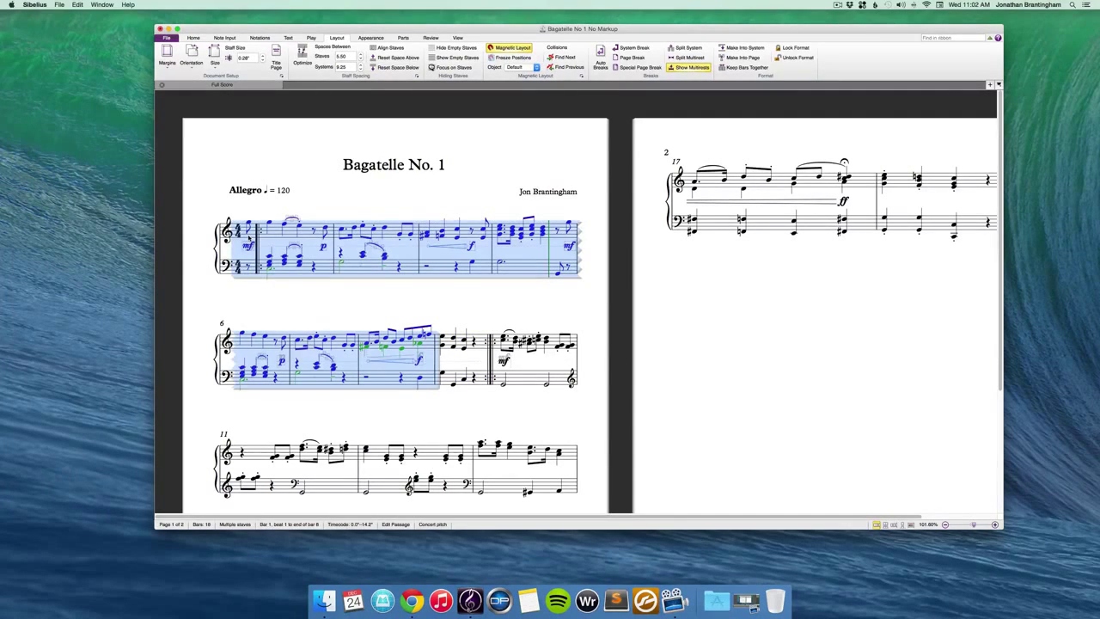
{"action": "key", "text": "alt+m"}
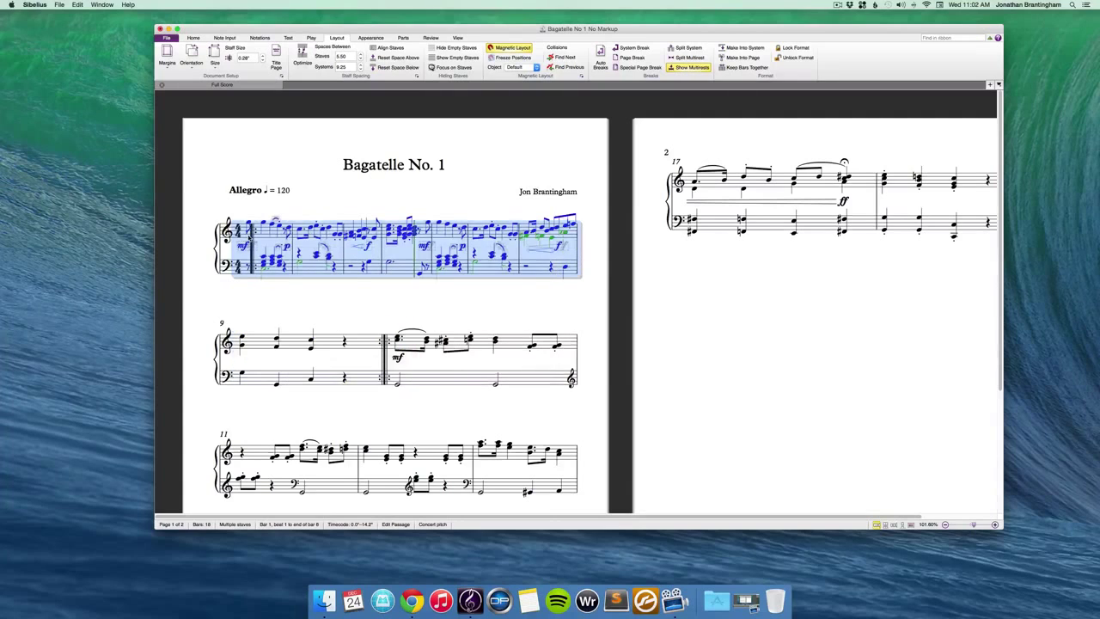
{"action": "left_click", "coordinate": [308, 292]}
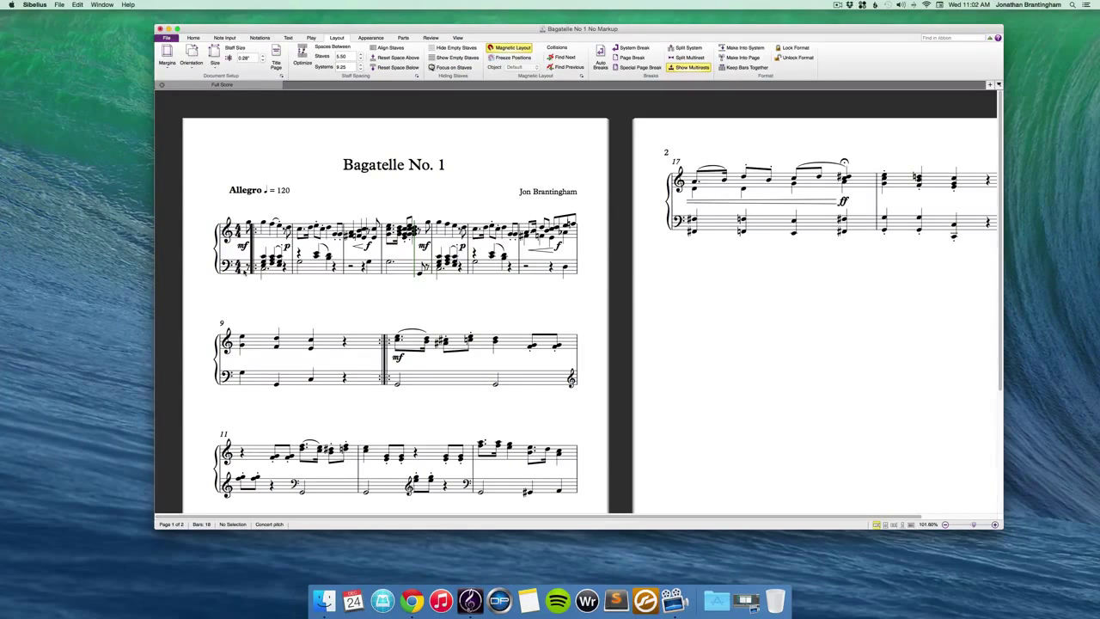
Step: Make bars 1–4 their own system and deselect
{"action": "left_click", "coordinate": [243, 273]}
{"action": "left_click", "coordinate": [356, 231], "text": "shift"}
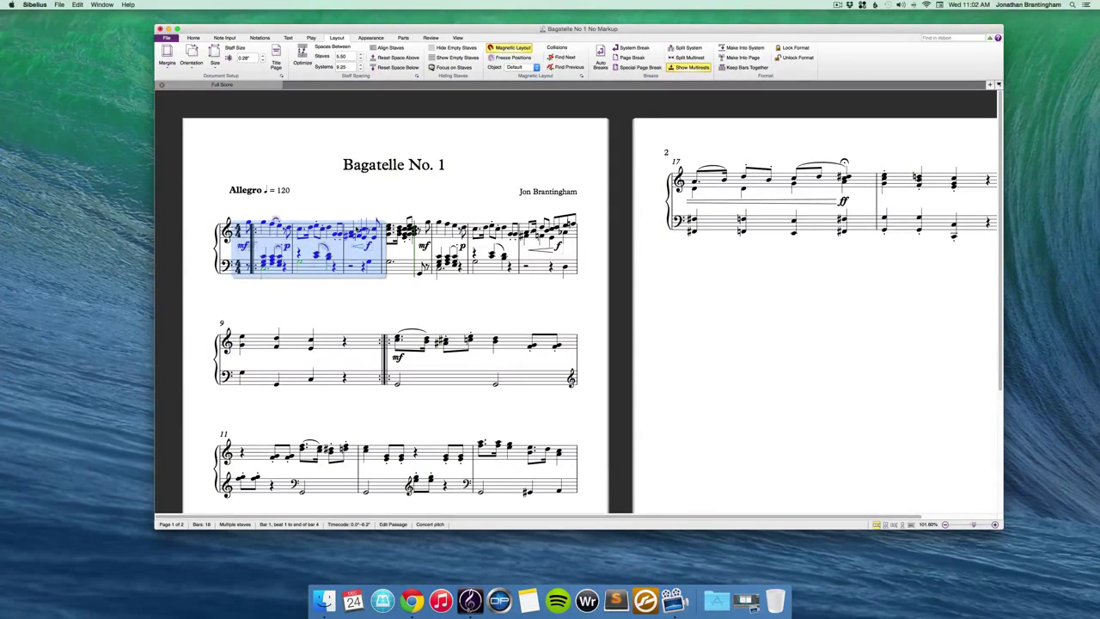
{"action": "key", "text": "alt+shift+m"}
{"action": "key", "text": "Escape"}
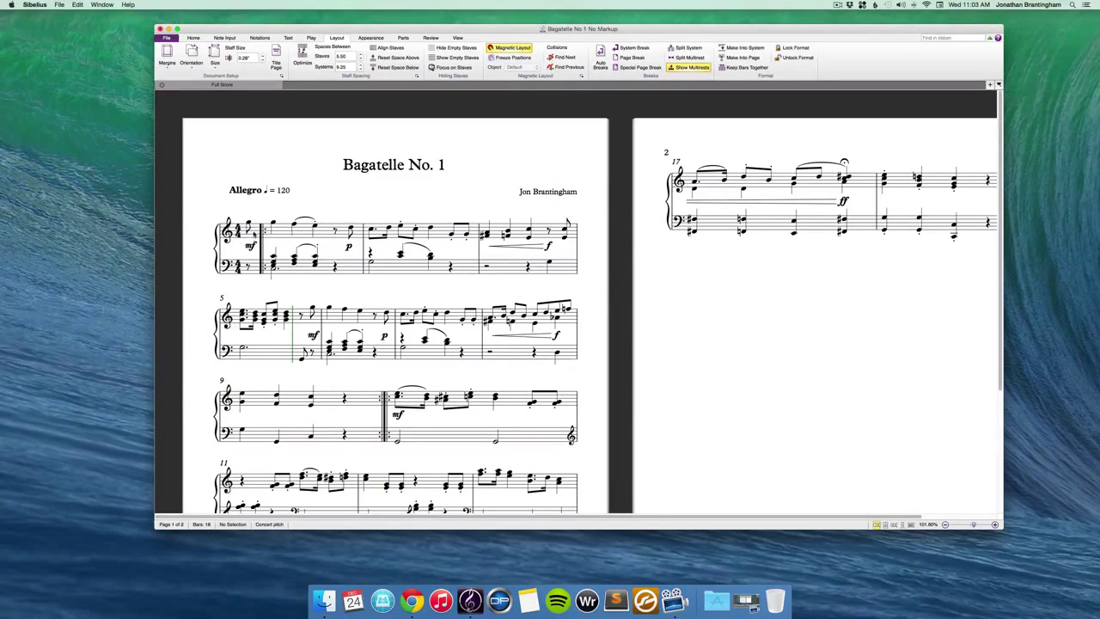
Step: Make bars 1–5 one system and bars 6–9 the next system
{"action": "left_click", "coordinate": [254, 234]}
{"action": "left_click", "coordinate": [271, 358], "text": "shift"}
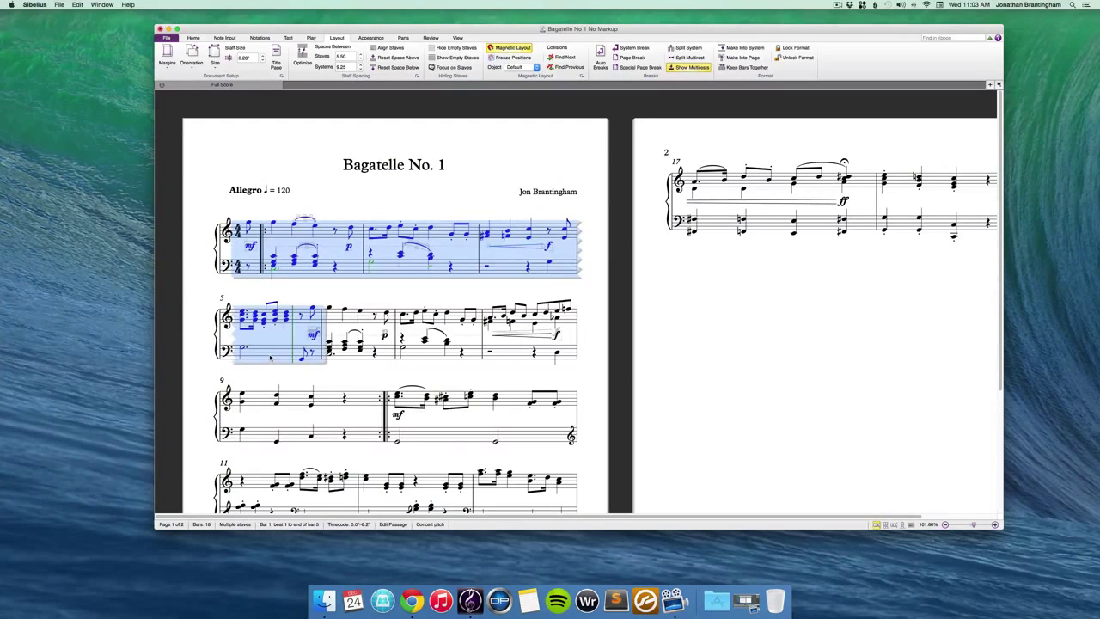
{"action": "key", "text": "alt+shift+m"}
{"action": "left_click", "coordinate": [294, 325]}
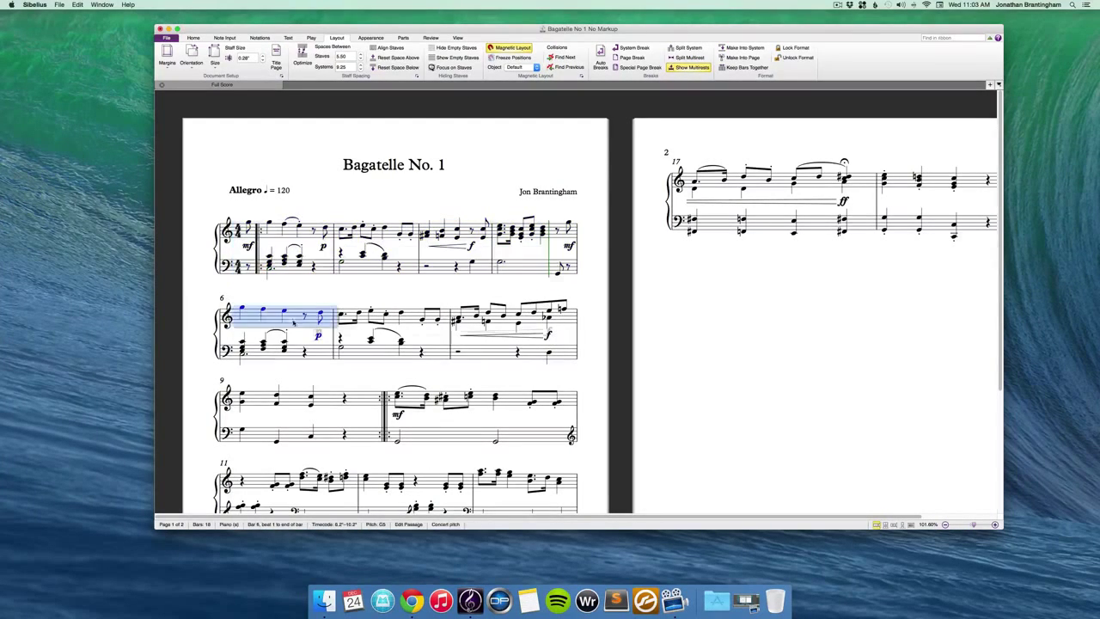
{"action": "left_click", "coordinate": [336, 438], "text": "shift"}
{"action": "key", "text": "alt+shift+m"}
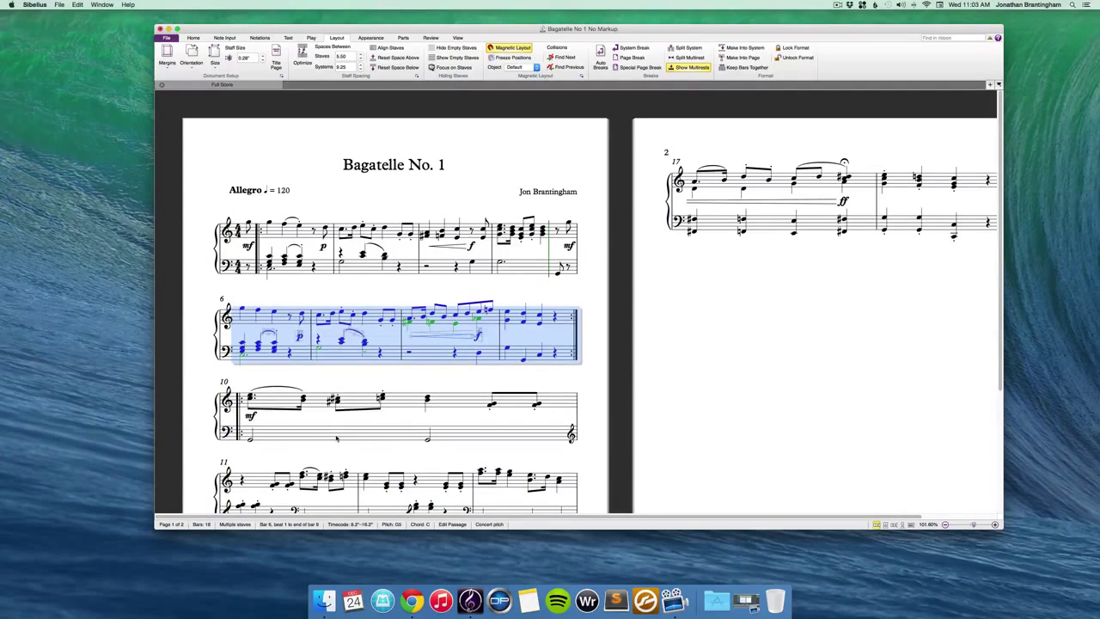
Step: Group bars 10–14 onto one system
{"action": "scroll", "coordinate": [336, 438], "scroll_direction": "down", "scroll_amount": 3}
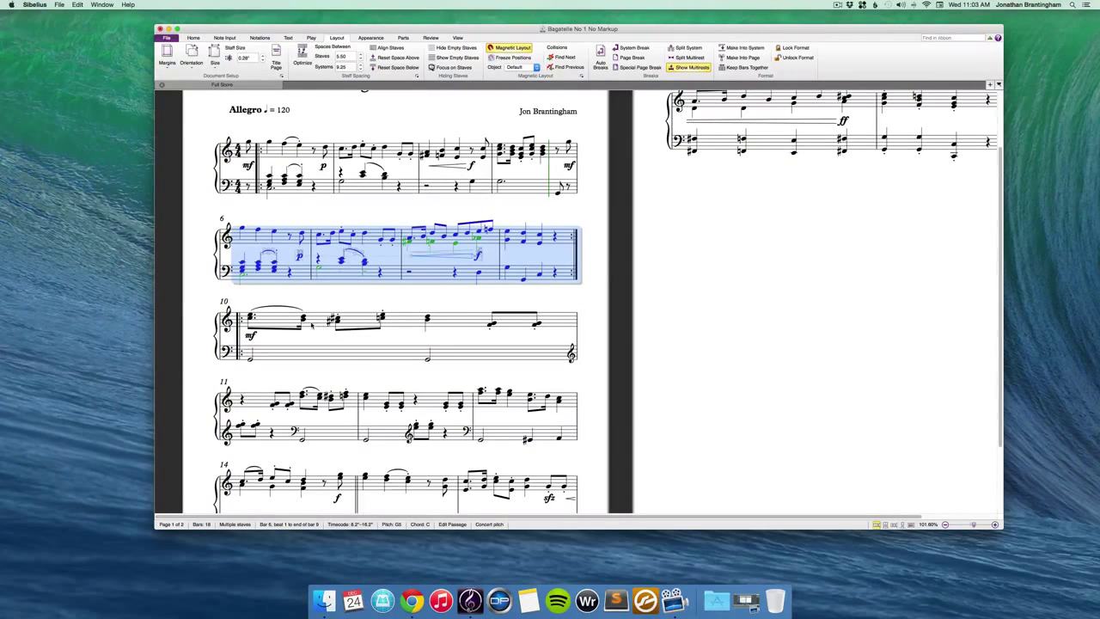
{"action": "left_click", "coordinate": [315, 323]}
{"action": "scroll", "coordinate": [499, 436], "scroll_direction": "down", "scroll_amount": 3}
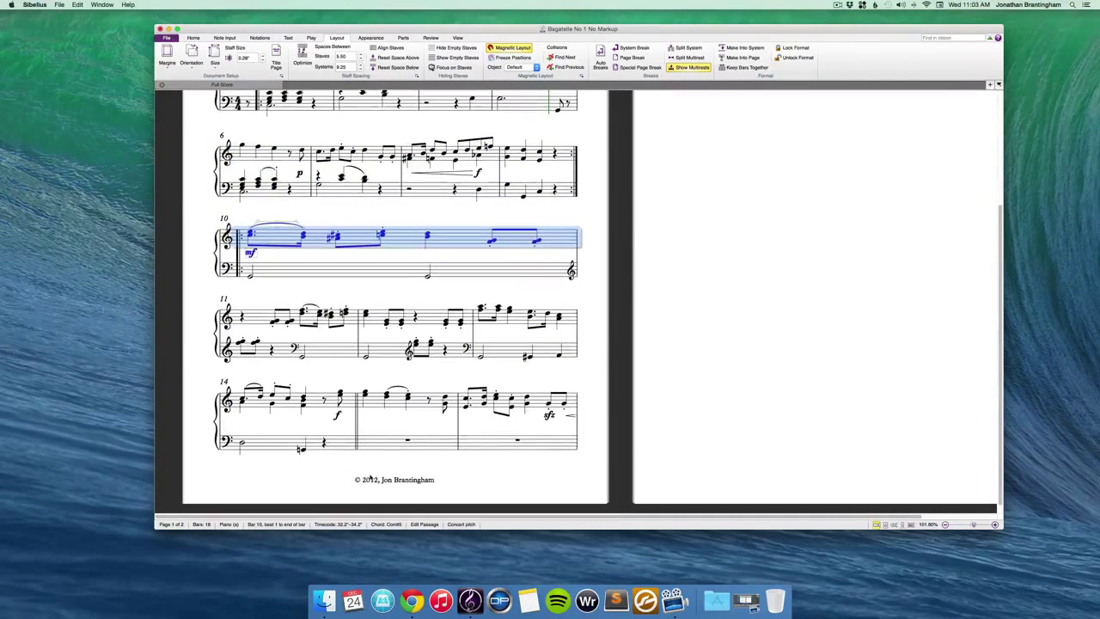
{"action": "left_click", "coordinate": [346, 445], "text": "shift"}
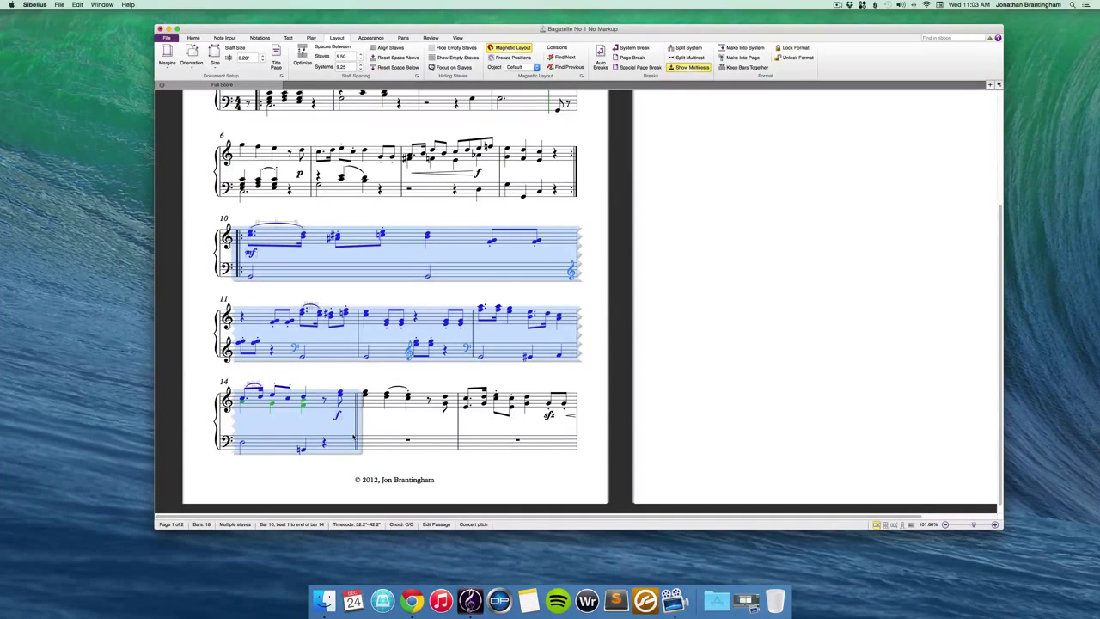
{"action": "key", "text": "alt+shift+m"}
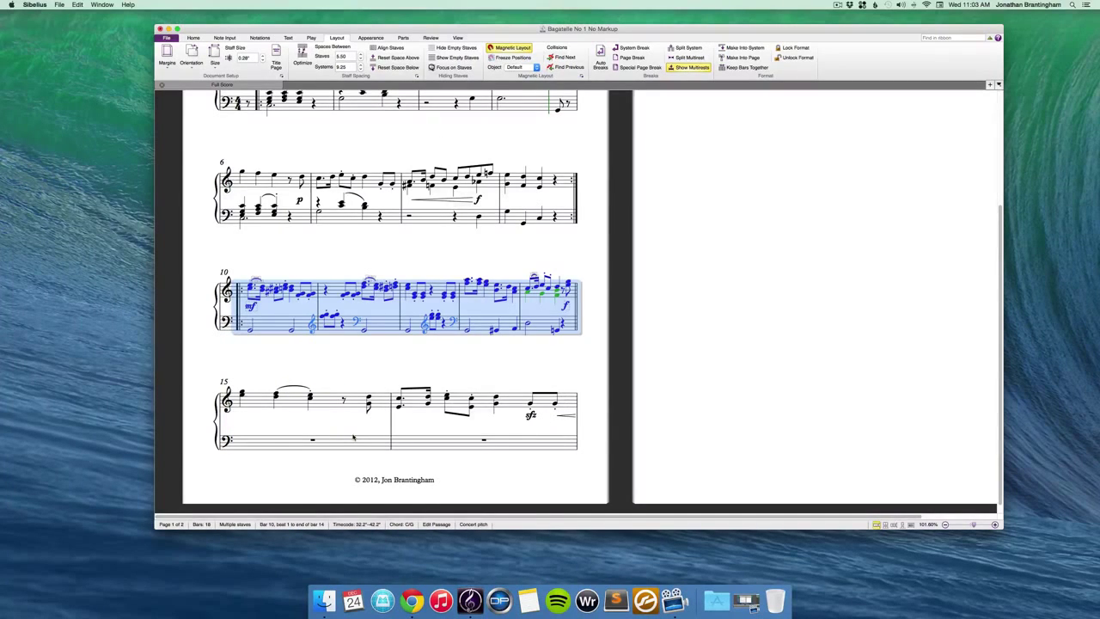
{"action": "left_click", "coordinate": [366, 379]}
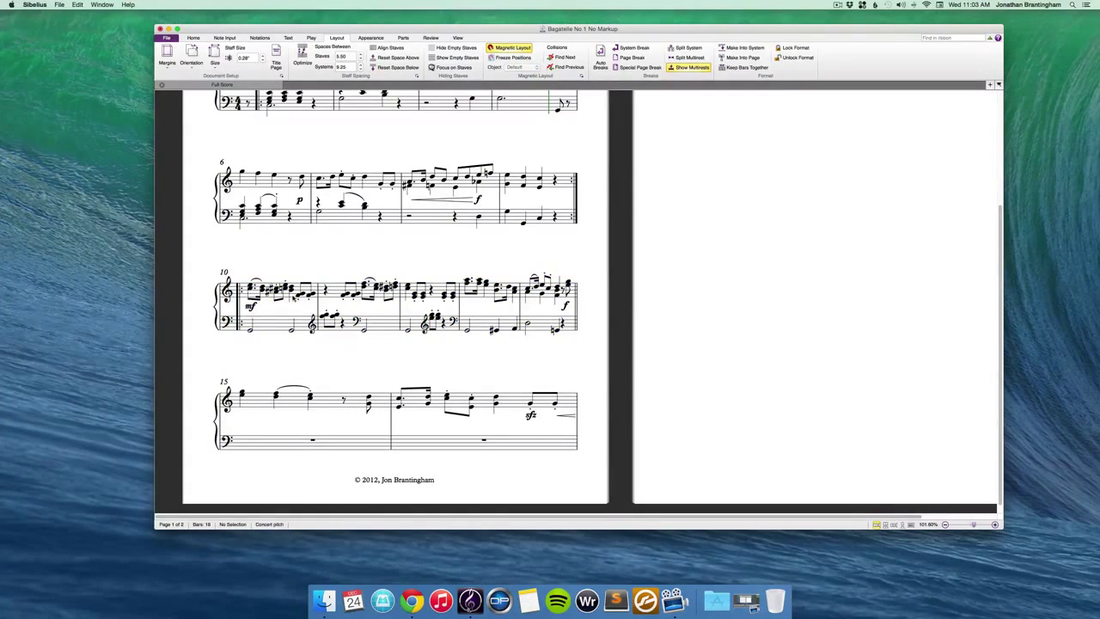
Step: Split that run into a bars 10–12 system and a separate bars 12–14 system
{"action": "left_click", "coordinate": [297, 291]}
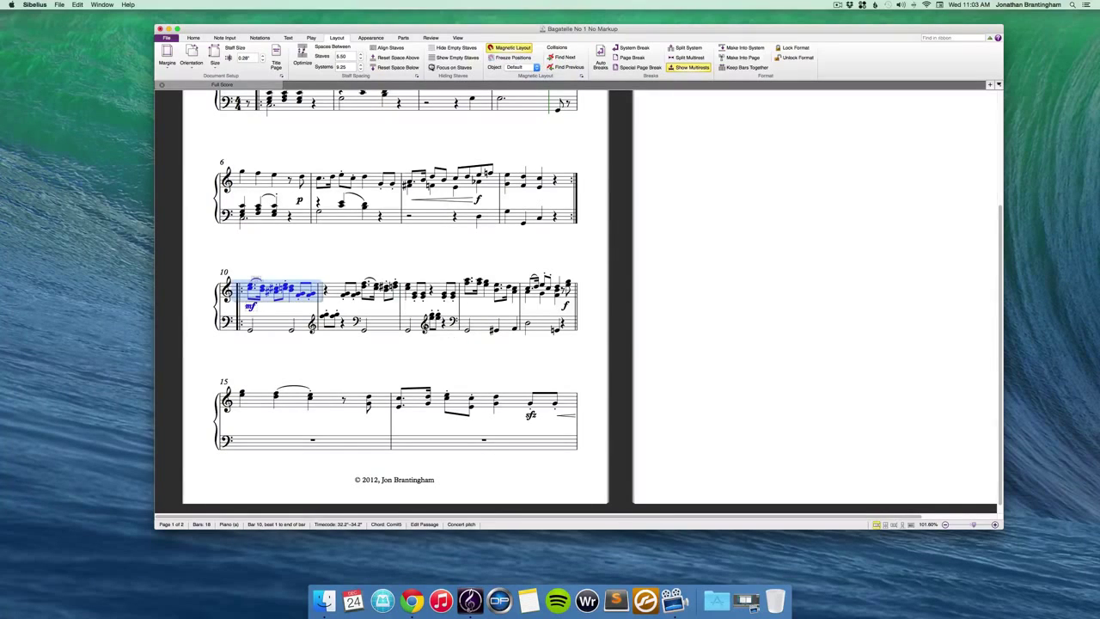
{"action": "left_click", "coordinate": [420, 325], "text": "shift"}
{"action": "key", "text": "Return"}
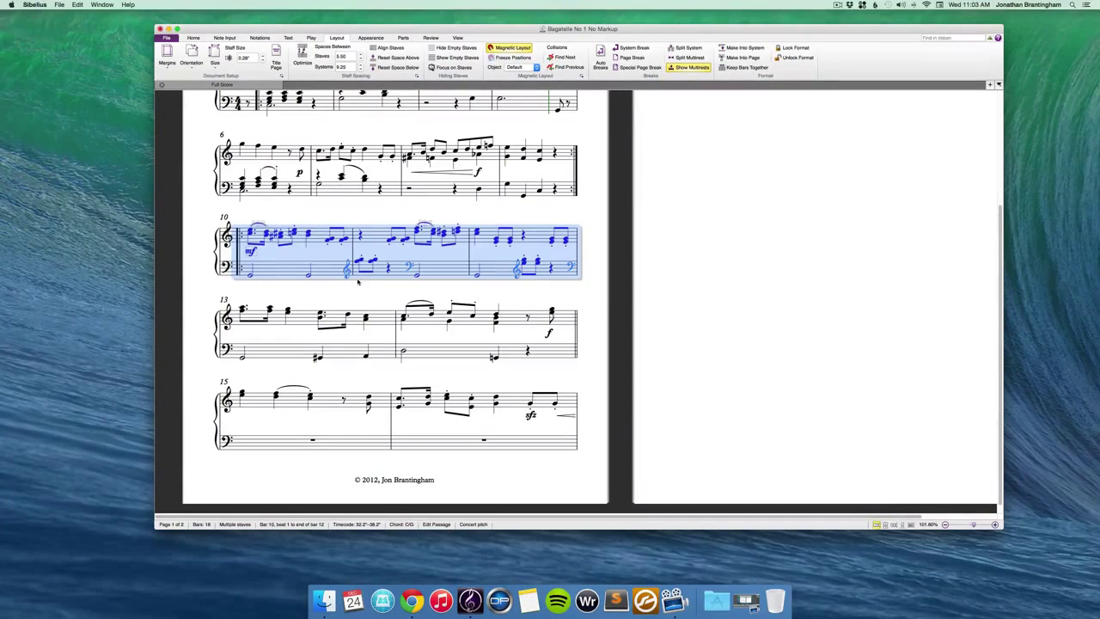
{"action": "key", "text": "Escape"}
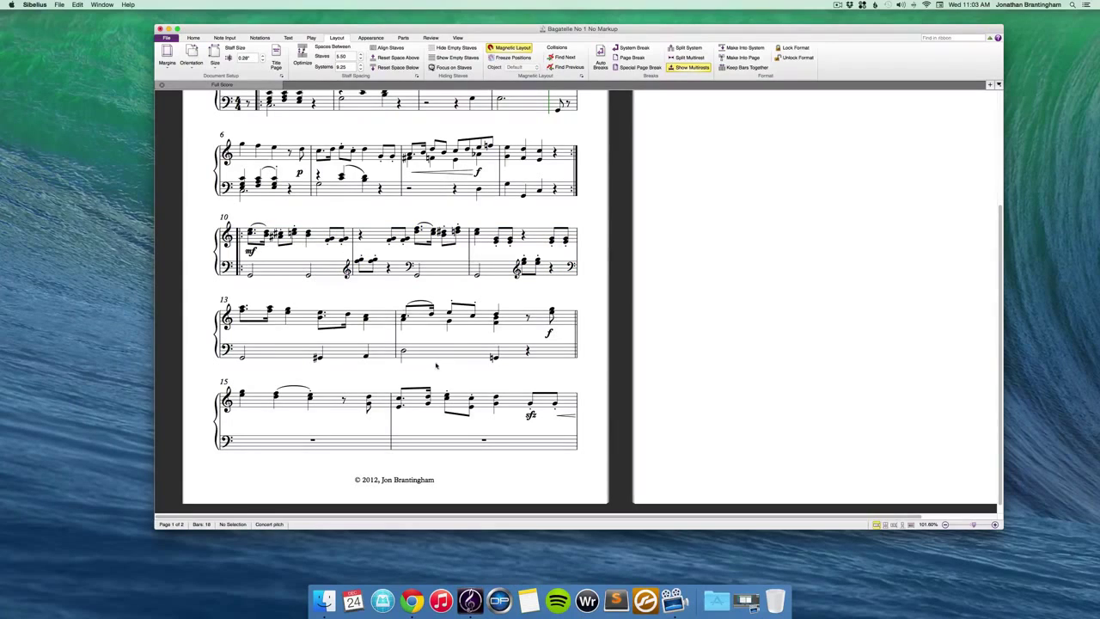
{"action": "left_click", "coordinate": [438, 354]}
{"action": "left_click", "coordinate": [490, 241], "text": "shift"}
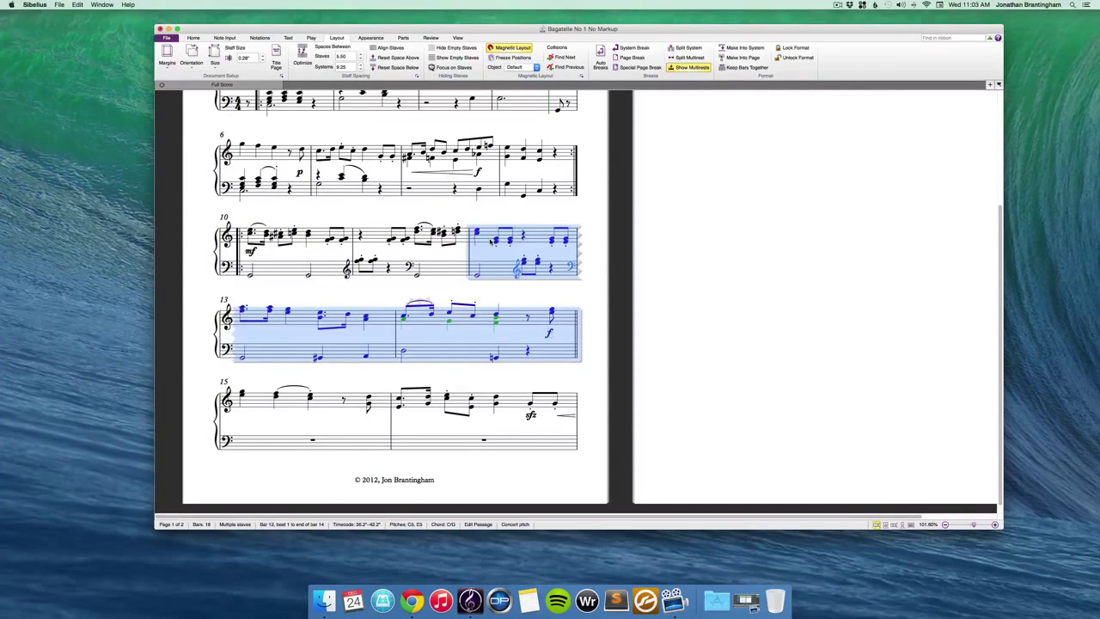
{"action": "key", "text": "shift+alt+m"}
{"action": "key", "text": "Escape"}
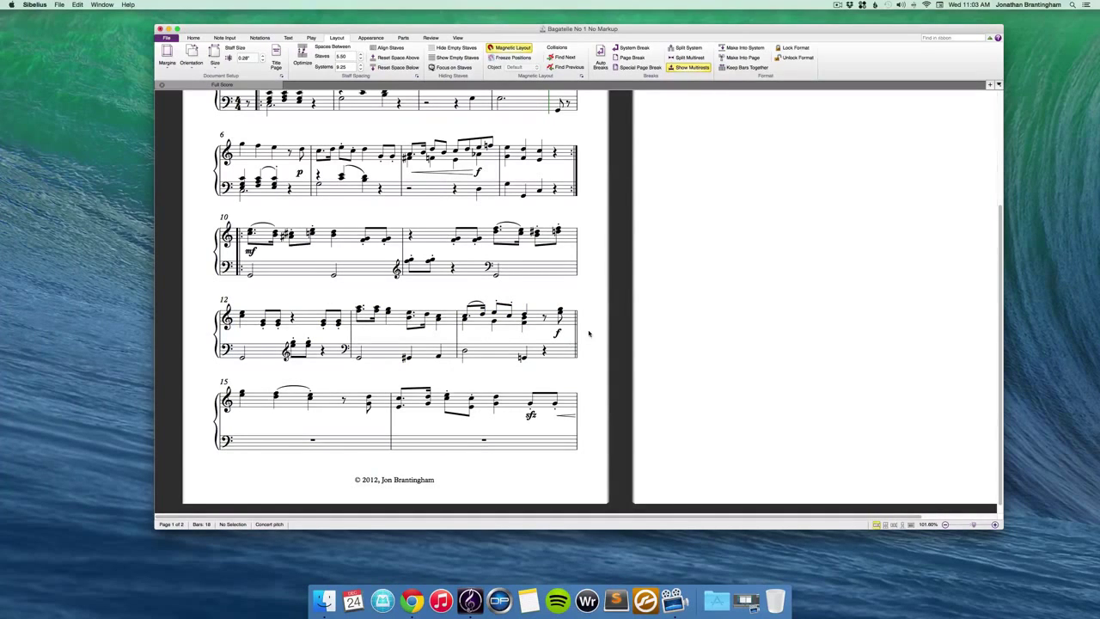
Step: Pull bars 15–18 onto page 1 as one final system
{"action": "left_click", "coordinate": [326, 406]}
{"action": "key", "text": "ctrl+Home"}
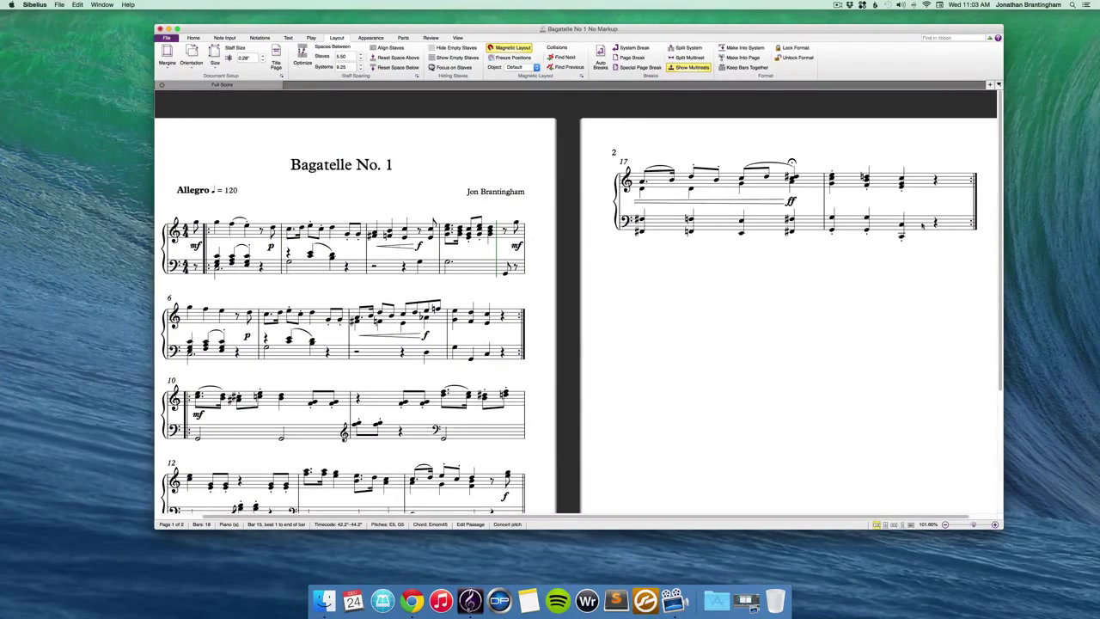
{"action": "left_click", "coordinate": [923, 224], "text": "shift"}
{"action": "key", "text": "alt+shift+m"}
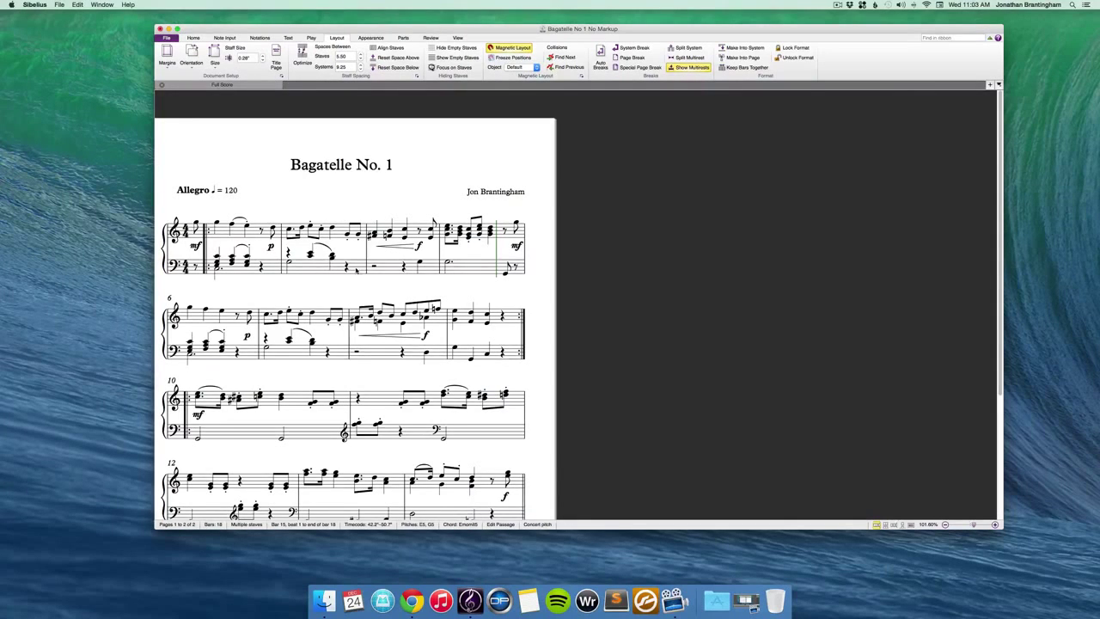
{"action": "key", "text": "Escape"}
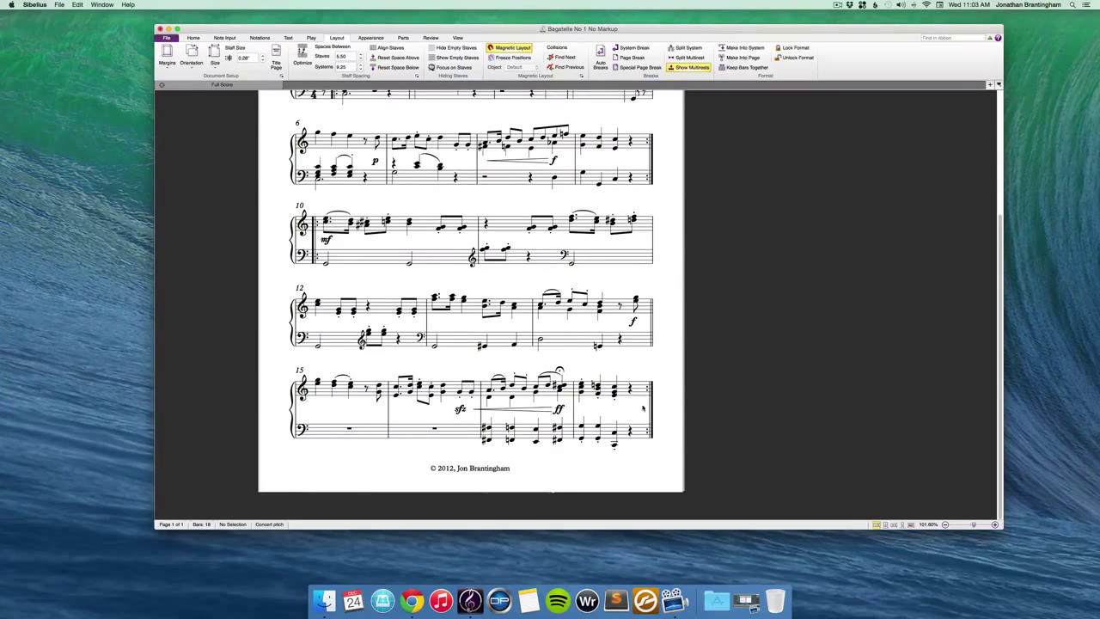
Step: Zoom out to the whole page and reduce the staff size to 0.27
{"action": "scroll", "coordinate": [654, 404], "scroll_direction": "up", "scroll_amount": 3}
{"action": "scroll", "coordinate": [655, 404], "scroll_direction": "down", "scroll_amount": 1}
{"action": "left_click", "coordinate": [945, 525]}
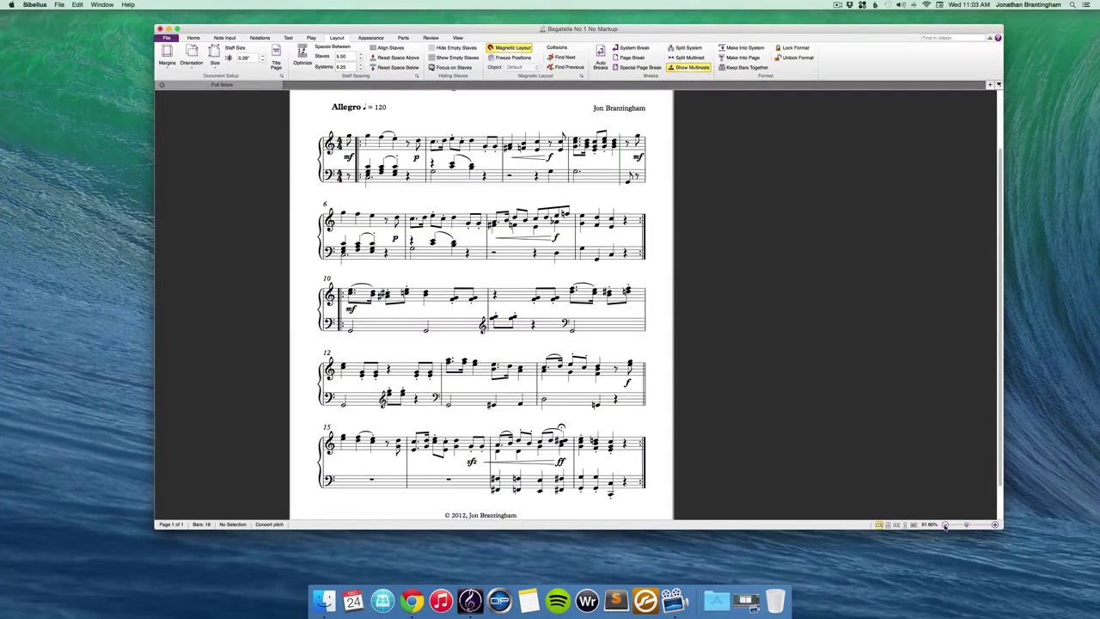
{"action": "left_click", "coordinate": [262, 59]}
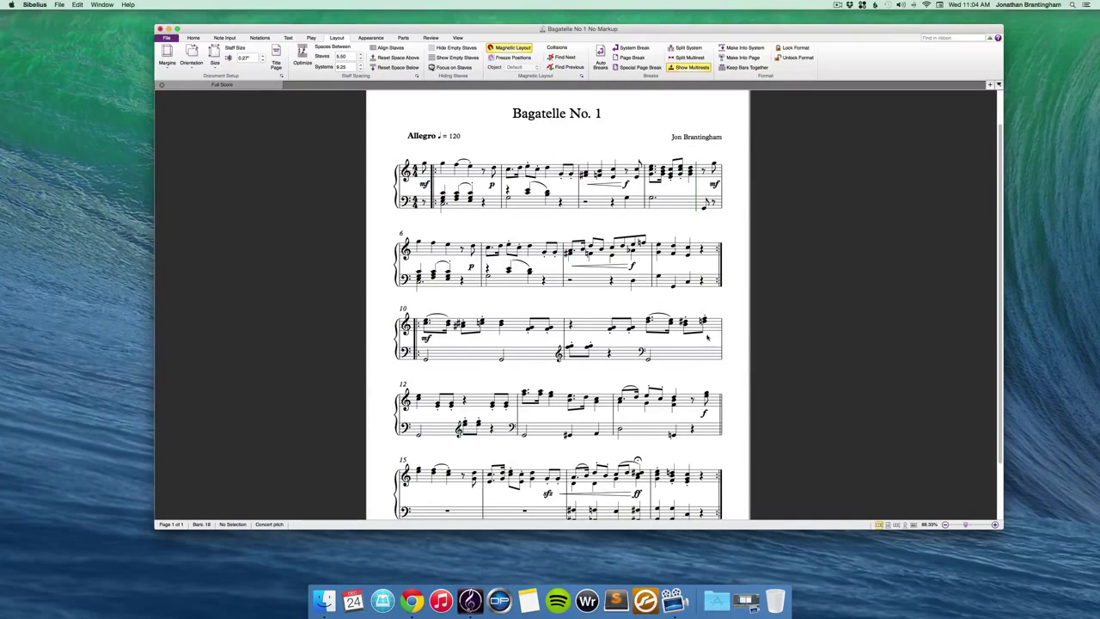
{"action": "scroll", "coordinate": [743, 376], "scroll_direction": "down", "scroll_amount": 3}
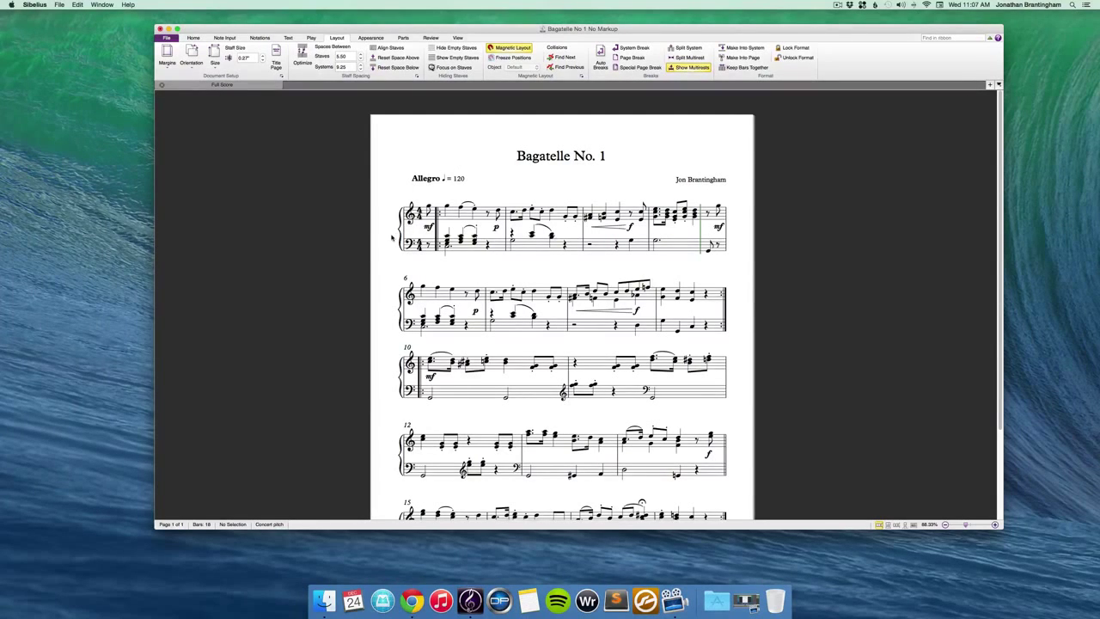
Step: Drag the bar 10 system down to give it more space
{"action": "scroll", "coordinate": [392, 238], "scroll_direction": "down", "scroll_amount": 1}
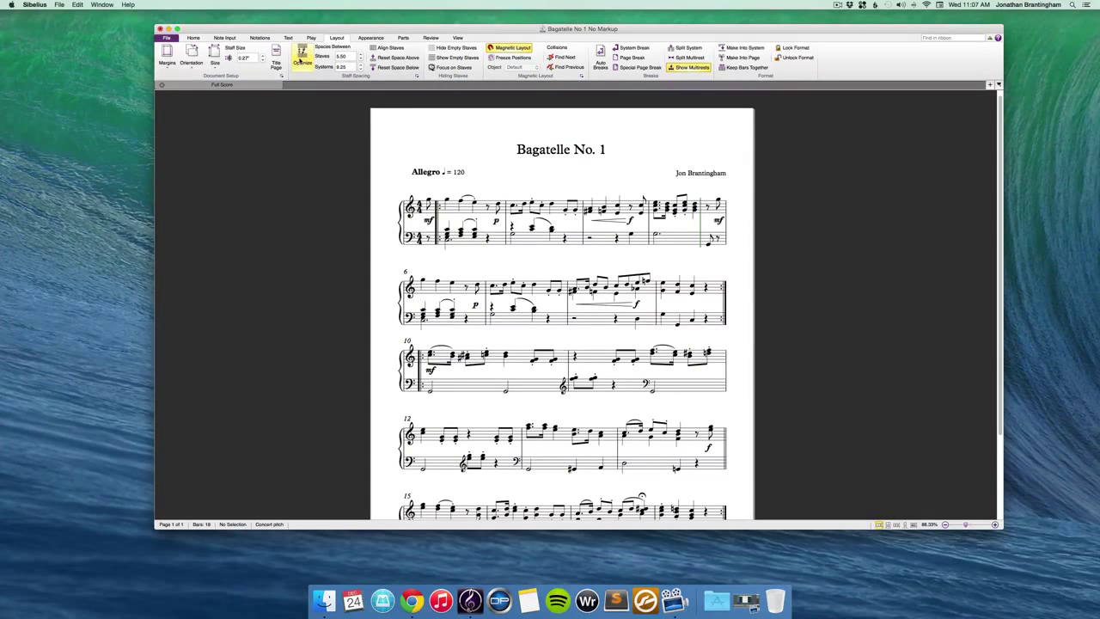
{"action": "left_click", "coordinate": [461, 292]}
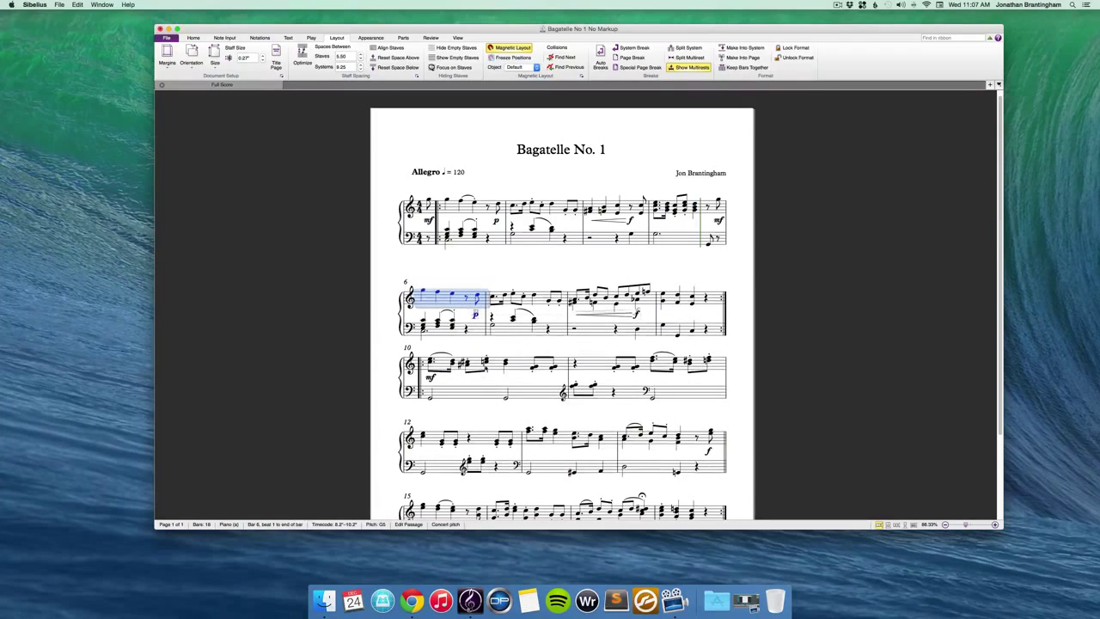
{"action": "left_click", "coordinate": [495, 366]}
{"action": "left_click_drag", "start_coordinate": [495, 369], "coordinate": [491, 396]}
{"action": "key", "text": "Escape"}
Step: Select the whole score and apply Optimize staff spacing
{"action": "key", "text": "super+a"}
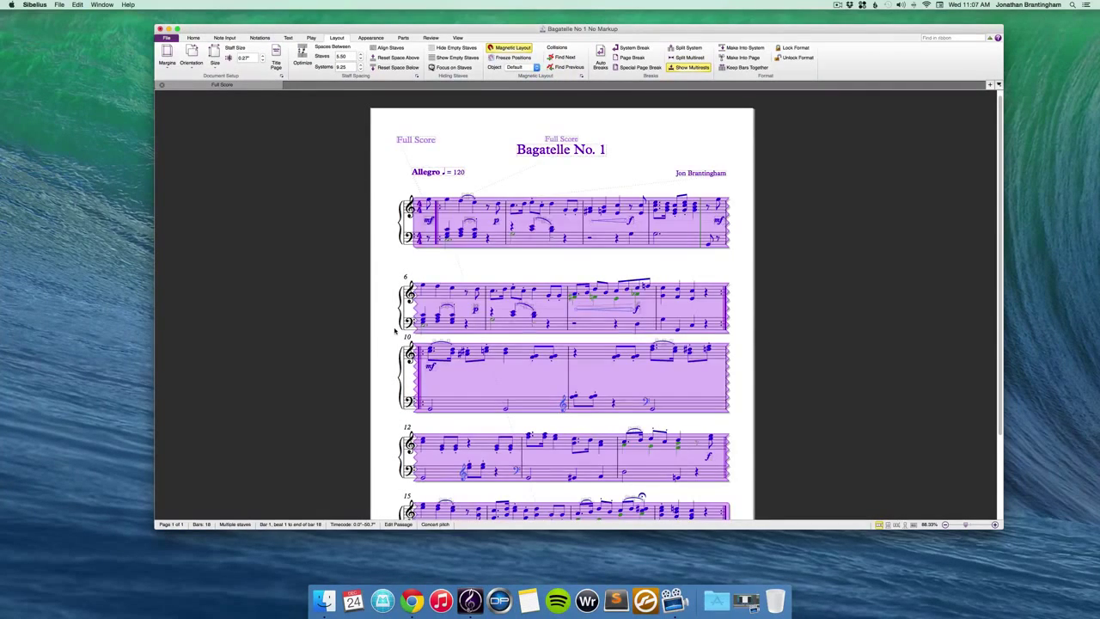
{"action": "left_click", "coordinate": [302, 53]}
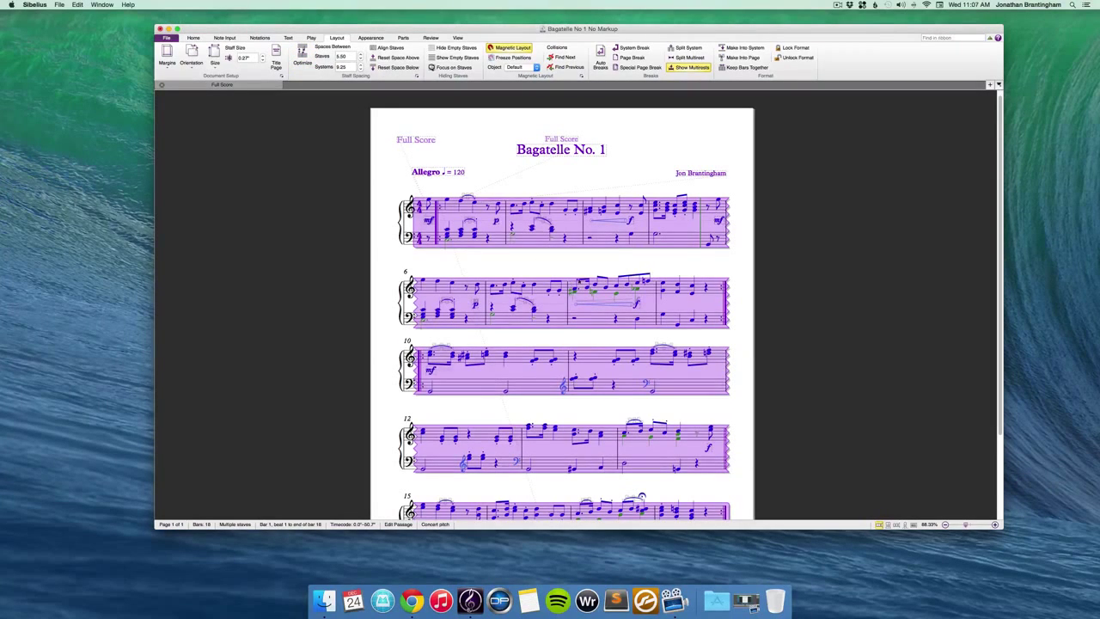
{"action": "key", "text": "Escape"}
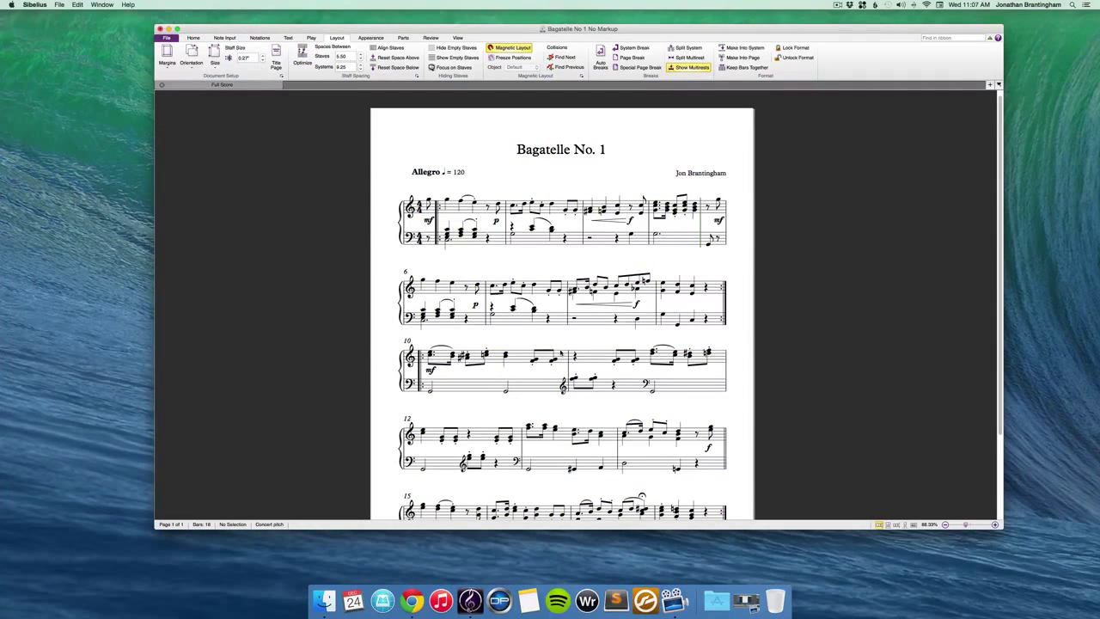
Step: On the Appearance tab, widen bar 3's note spacing with Shift+Alt+Right
{"action": "left_click", "coordinate": [362, 39]}
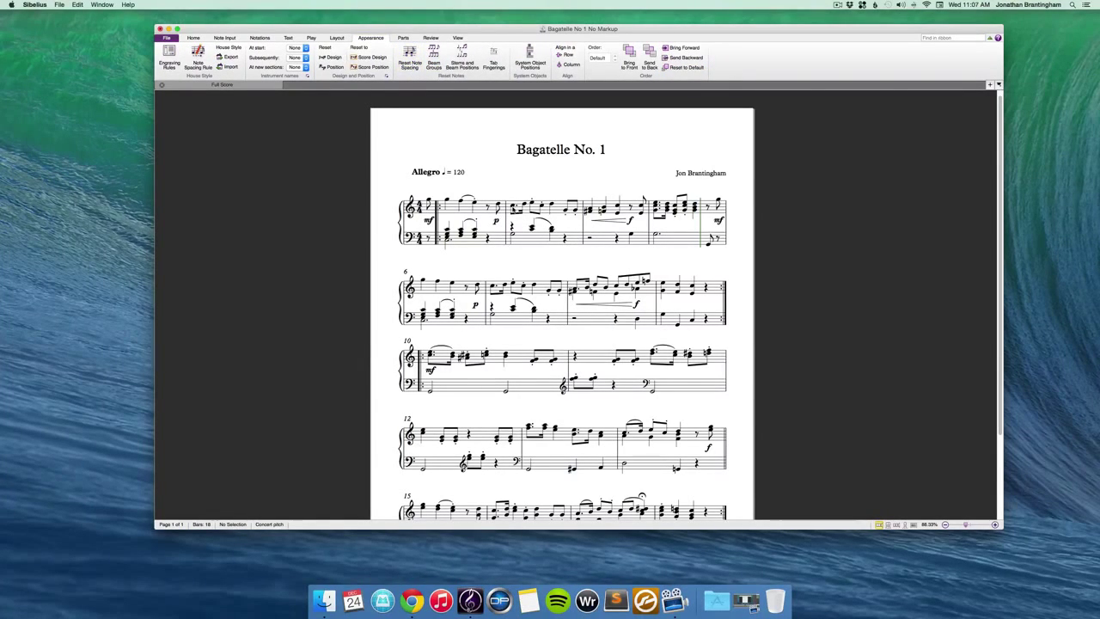
{"action": "left_click", "coordinate": [513, 208]}
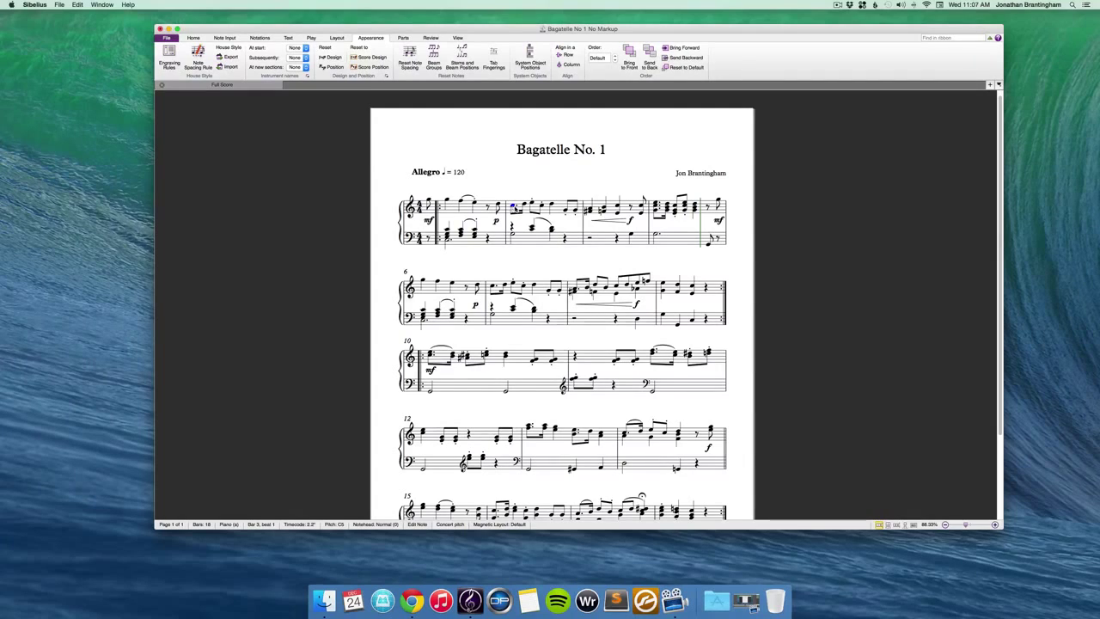
{"action": "key", "text": "shift+alt+Right"}
{"action": "key", "text": "shift+alt+Right"}
{"action": "key", "text": "shift+alt+Right"}
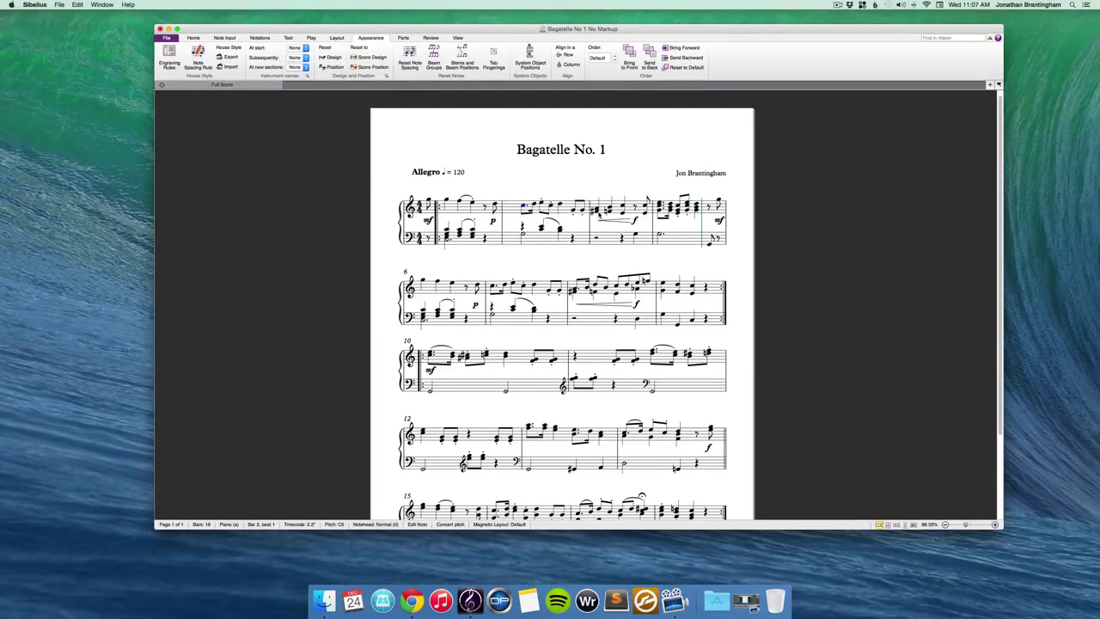
{"action": "left_click", "coordinate": [595, 210]}
{"action": "key", "text": "Escape"}
Step: Select the whole score and reset the note spacing to default
{"action": "key", "text": "super+a"}
{"action": "left_click", "coordinate": [410, 63]}
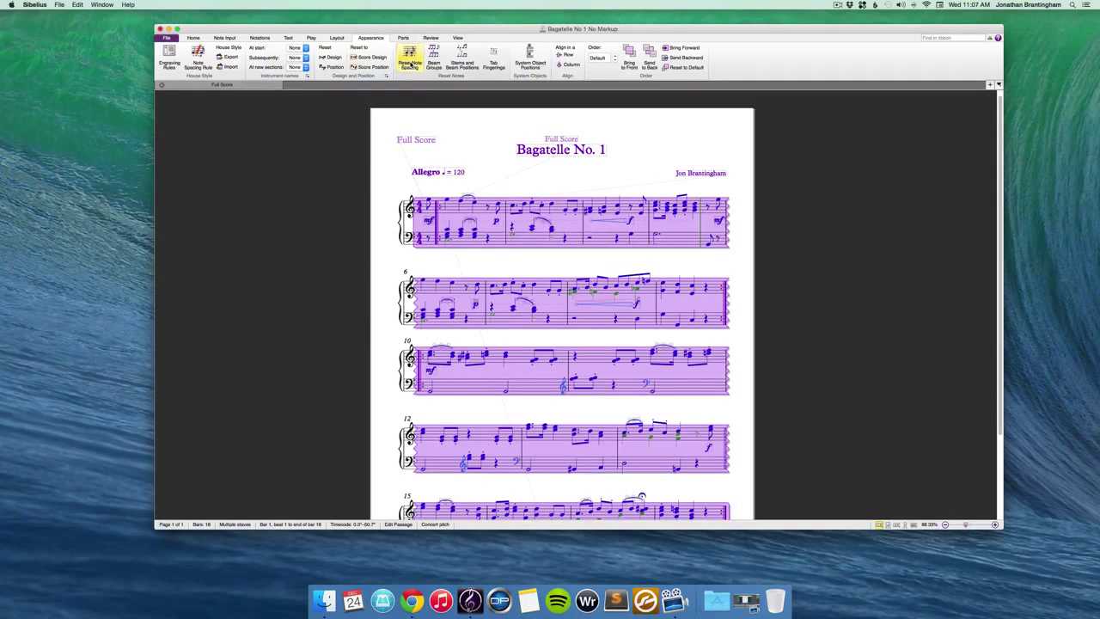
{"action": "key", "text": "Escape"}
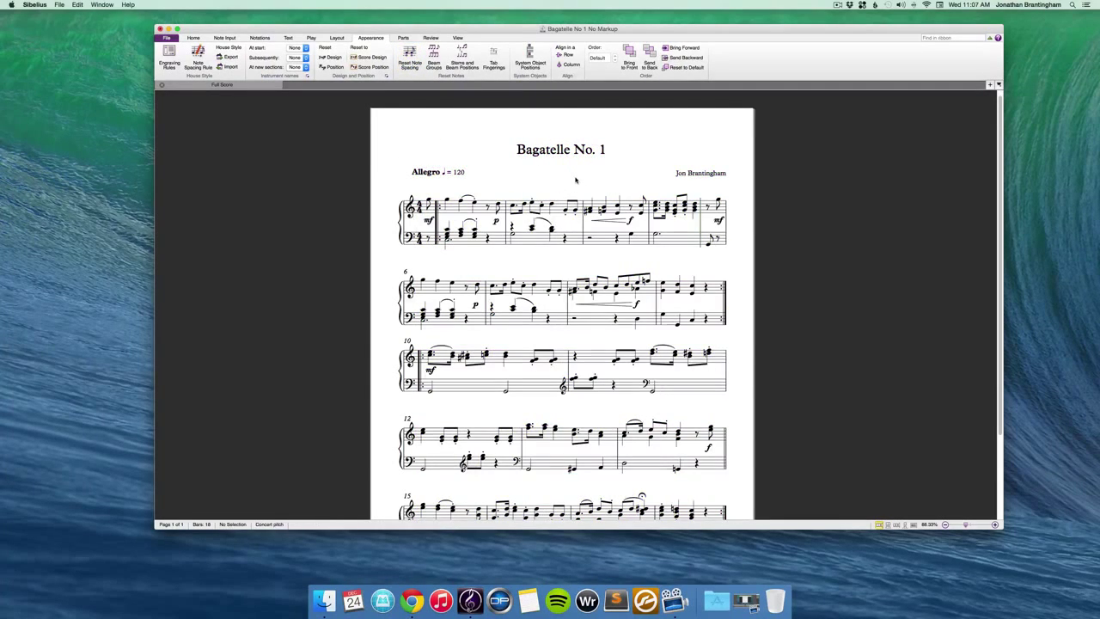
Step: On the Layout tab, merge bars 1–9 into one system, then undo it
{"action": "left_click", "coordinate": [334, 37]}
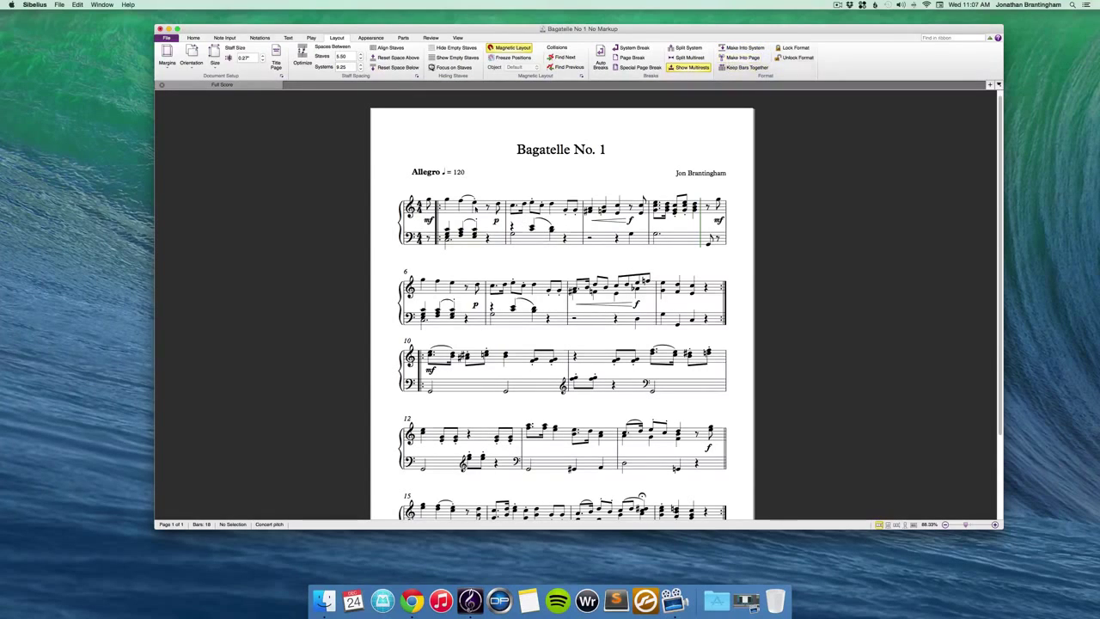
{"action": "left_click", "coordinate": [451, 213]}
{"action": "left_click", "coordinate": [426, 213]}
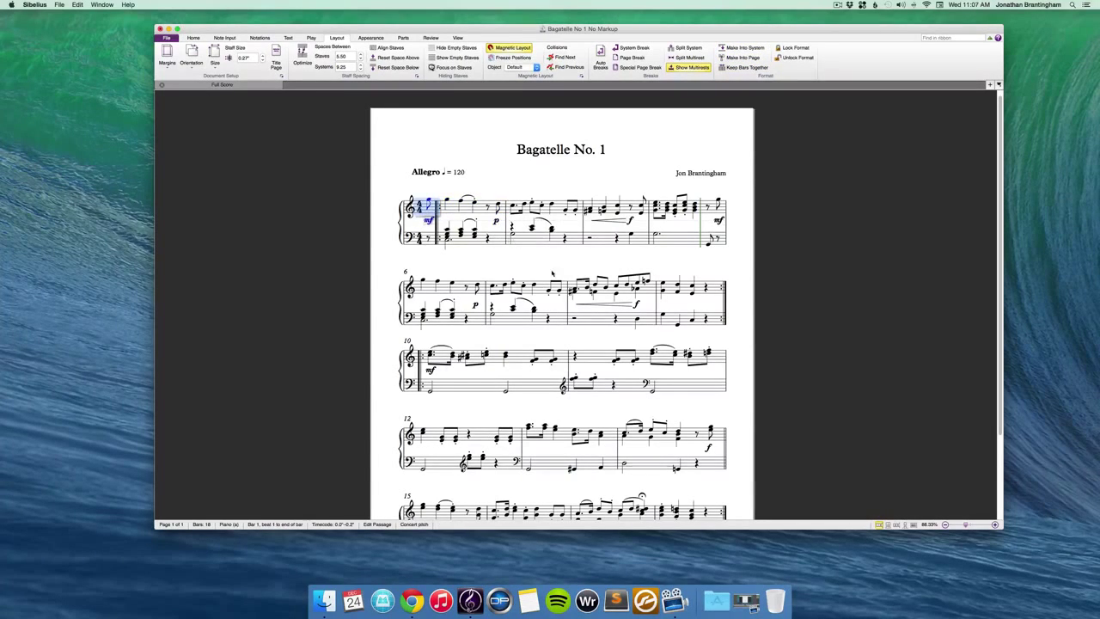
{"action": "left_click", "coordinate": [685, 318], "text": "shift"}
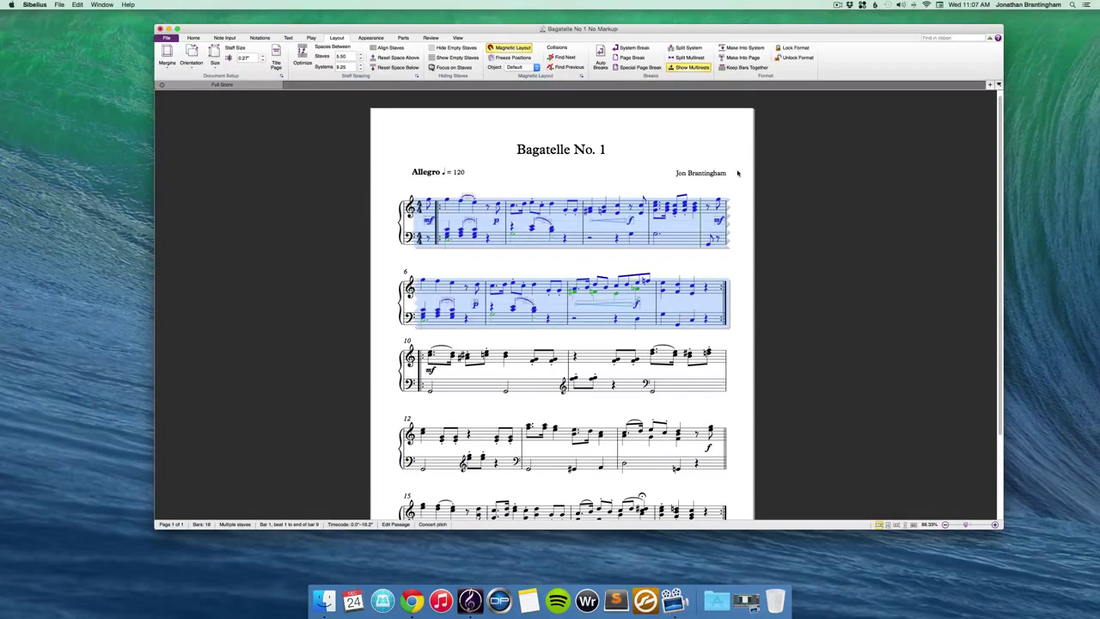
{"action": "left_click", "coordinate": [742, 48]}
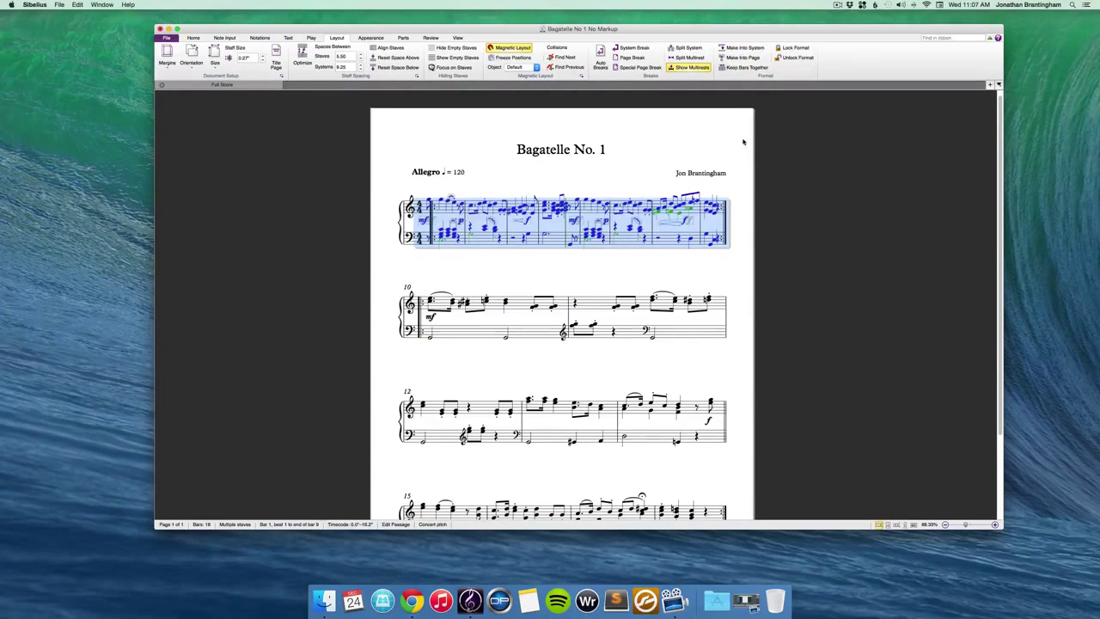
{"action": "key", "text": "super+z"}
{"action": "key", "text": "Escape"}
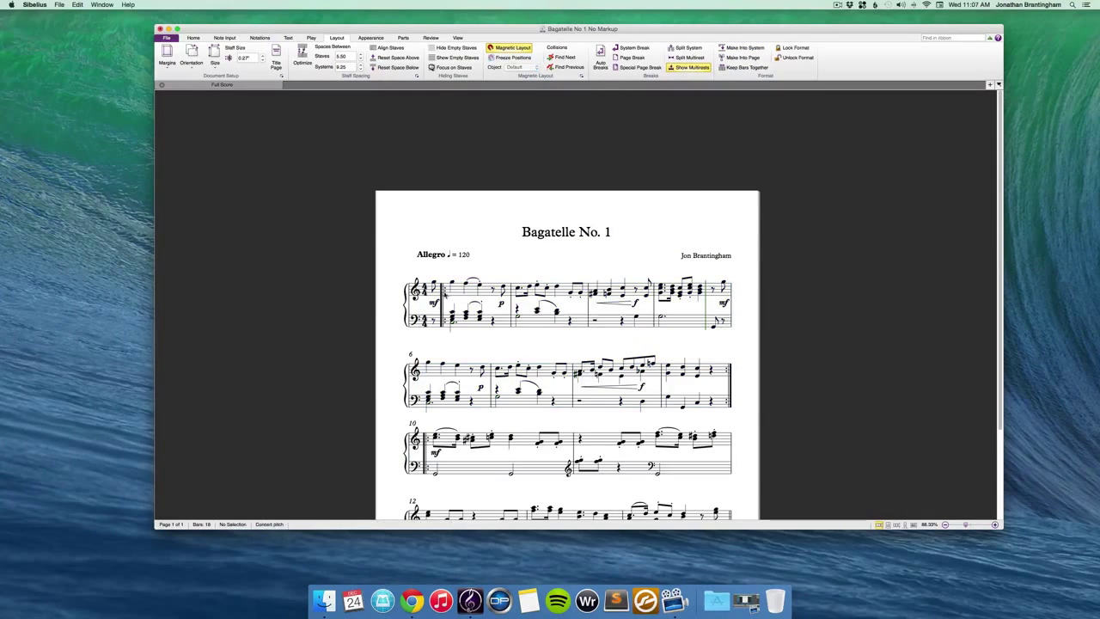
Step: Apply Make Into Page to the whole score, then undo to trim the empty rest bars
{"action": "scroll", "coordinate": [694, 458], "scroll_direction": "down", "scroll_amount": 4}
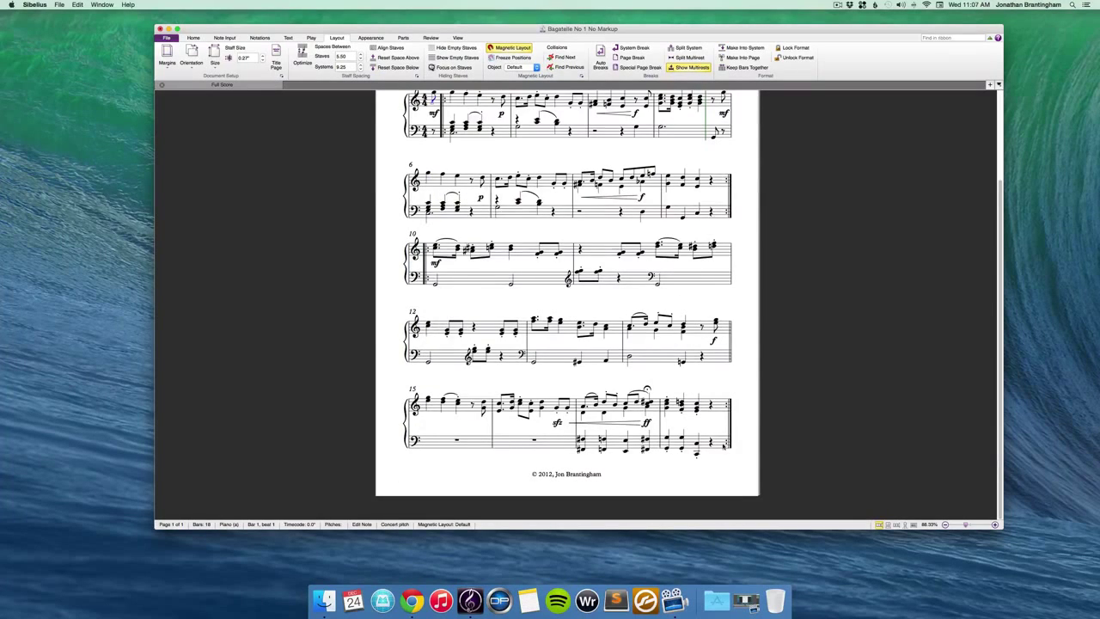
{"action": "key", "text": "super+a"}
{"action": "left_click", "coordinate": [744, 58]}
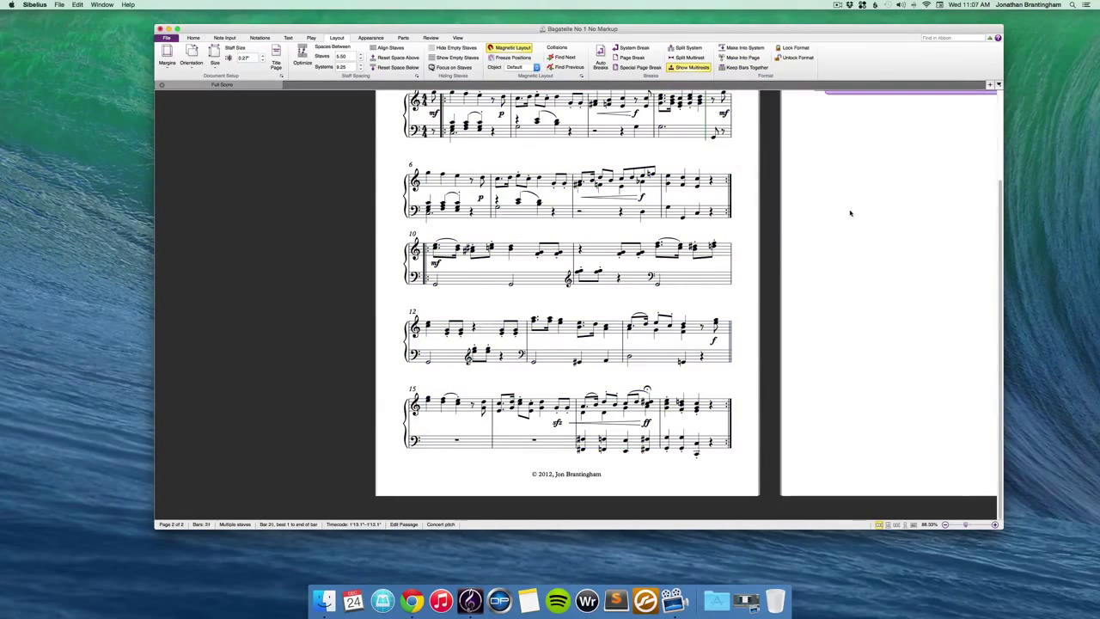
{"action": "left_click", "coordinate": [840, 312]}
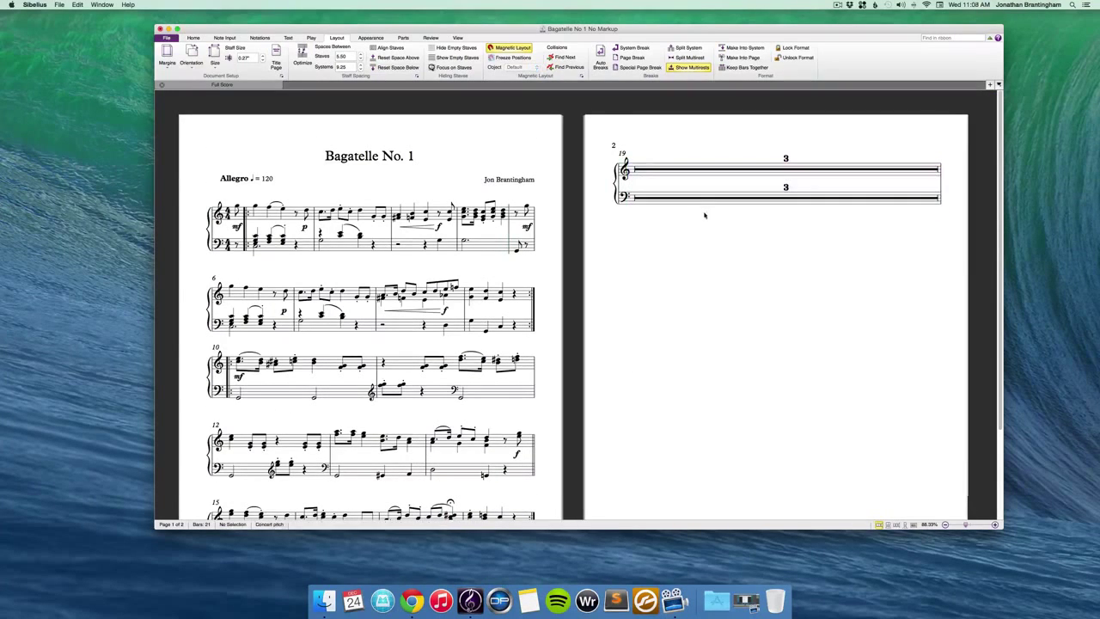
{"action": "key", "text": "super+z"}
{"action": "key", "text": "super+z"}
{"action": "key", "text": "super+z"}
{"action": "key", "text": "super+z"}
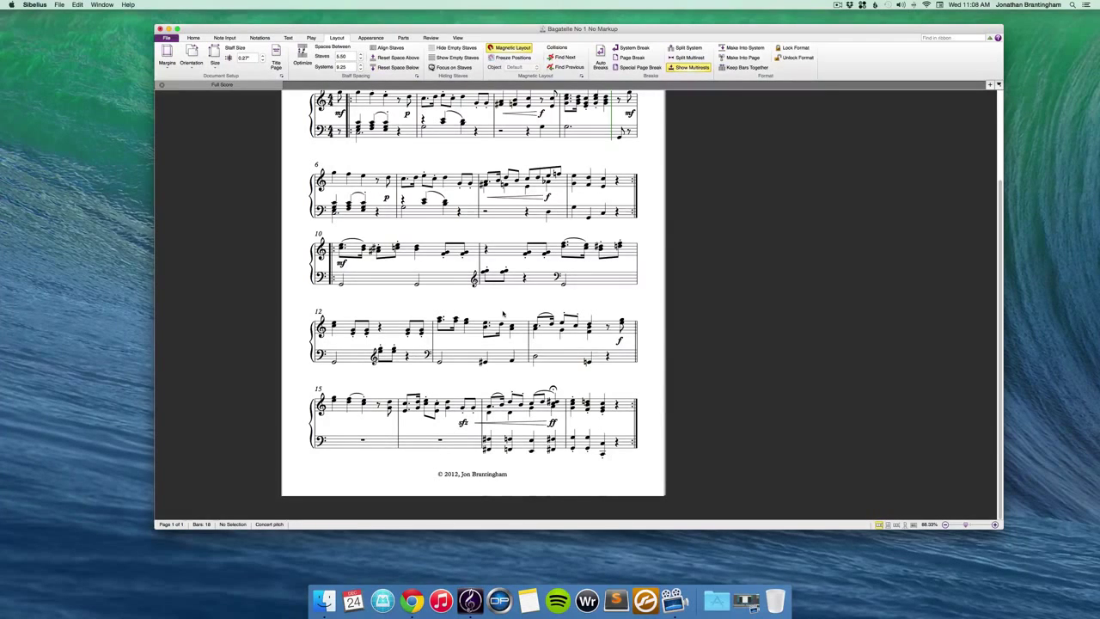
Step: Inspect the barlines ending bars 9, 14 and 18 and the one starting bar 10
{"action": "scroll", "coordinate": [492, 280], "scroll_direction": "up", "scroll_amount": 3}
{"action": "scroll", "coordinate": [492, 280], "scroll_direction": "up", "scroll_amount": 3}
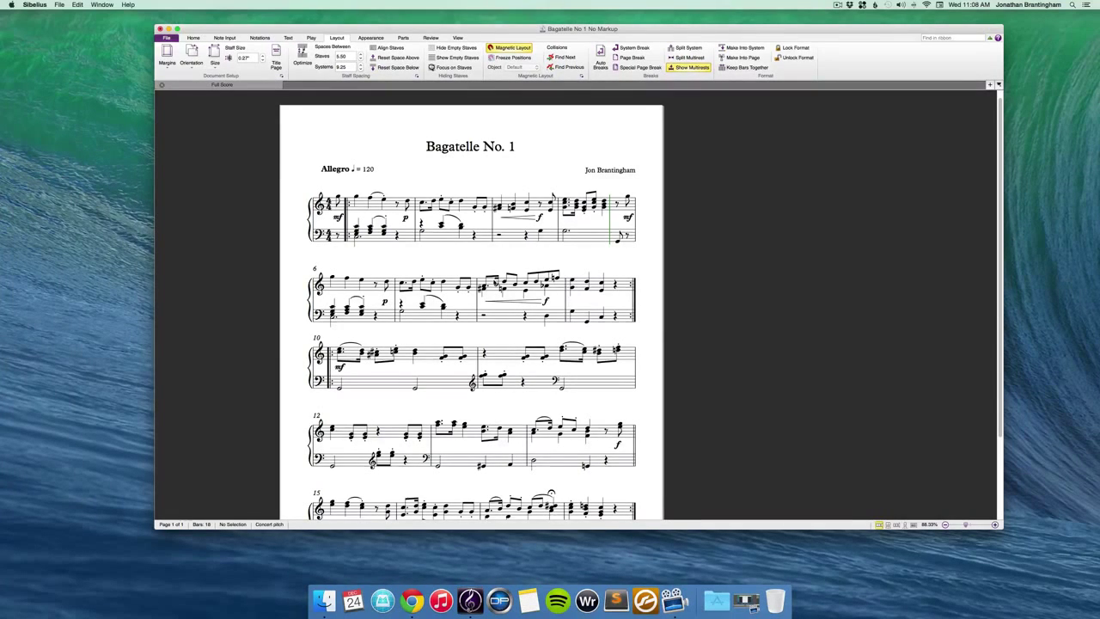
{"action": "scroll", "coordinate": [470, 248], "scroll_direction": "down", "scroll_amount": 2}
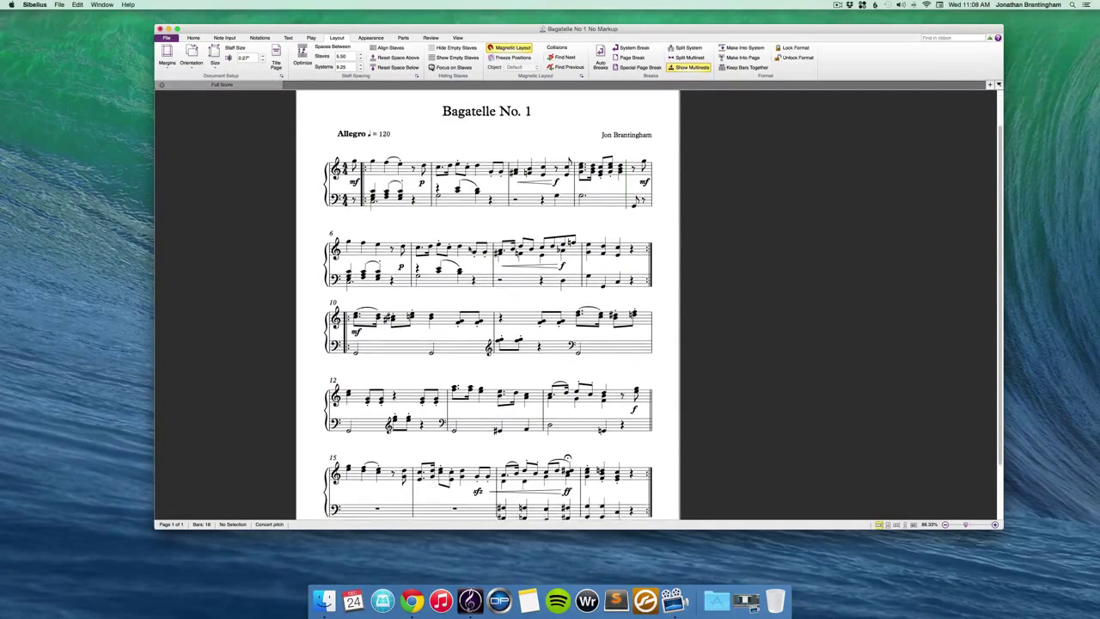
{"action": "left_click", "coordinate": [653, 418]}
{"action": "left_click", "coordinate": [651, 269]}
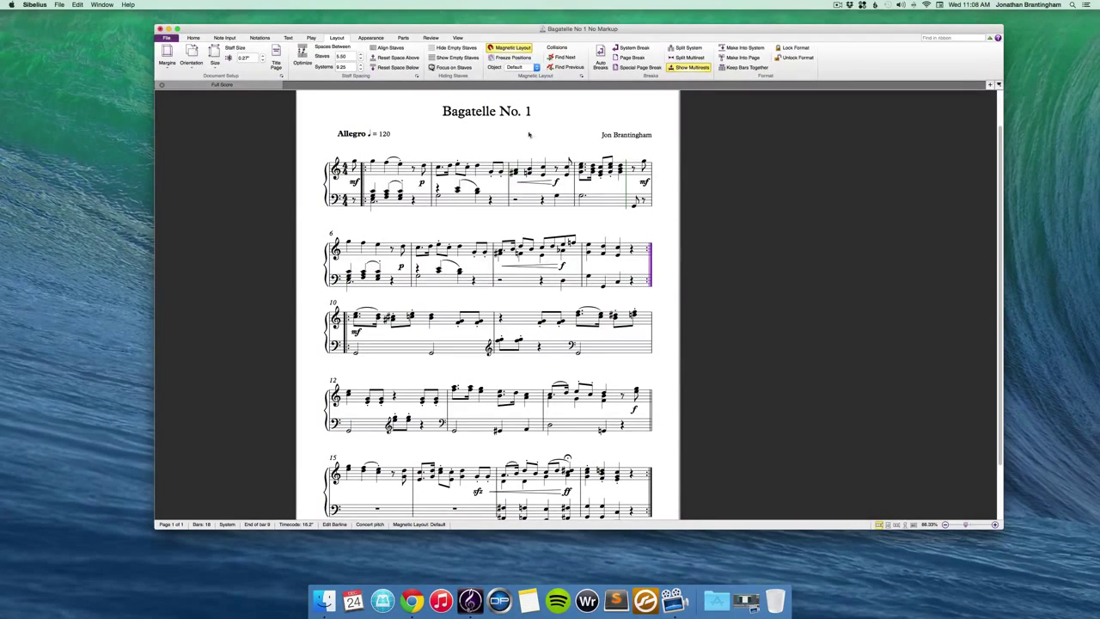
{"action": "key", "text": "Escape"}
{"action": "scroll", "coordinate": [374, 295], "scroll_direction": "down", "scroll_amount": 3}
{"action": "left_click", "coordinate": [345, 268]}
{"action": "left_click", "coordinate": [650, 421]}
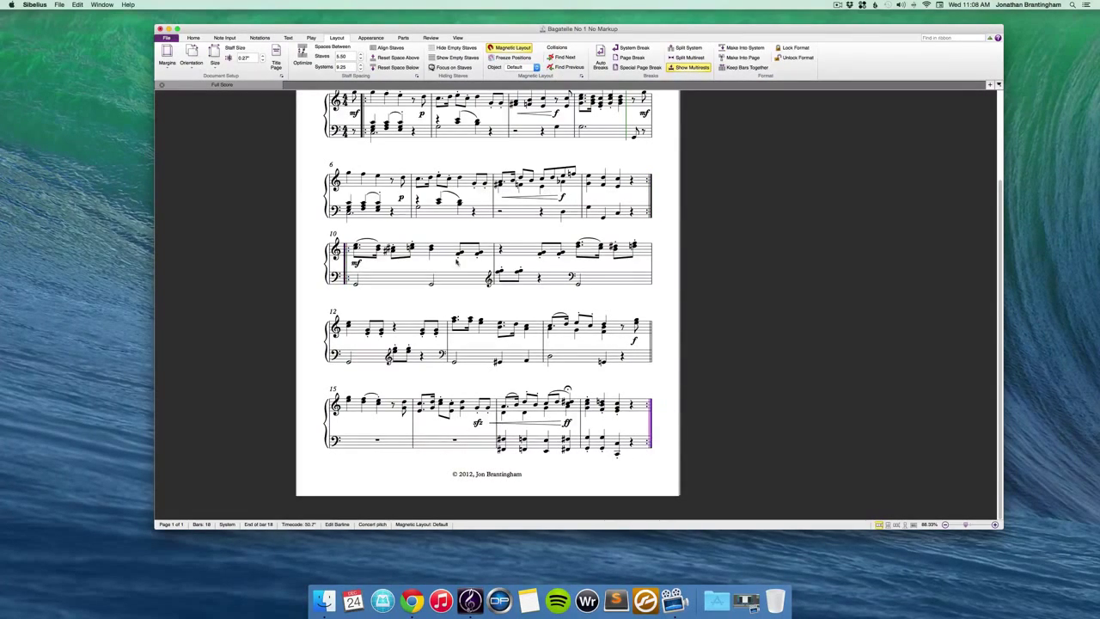
{"action": "key", "text": "Escape"}
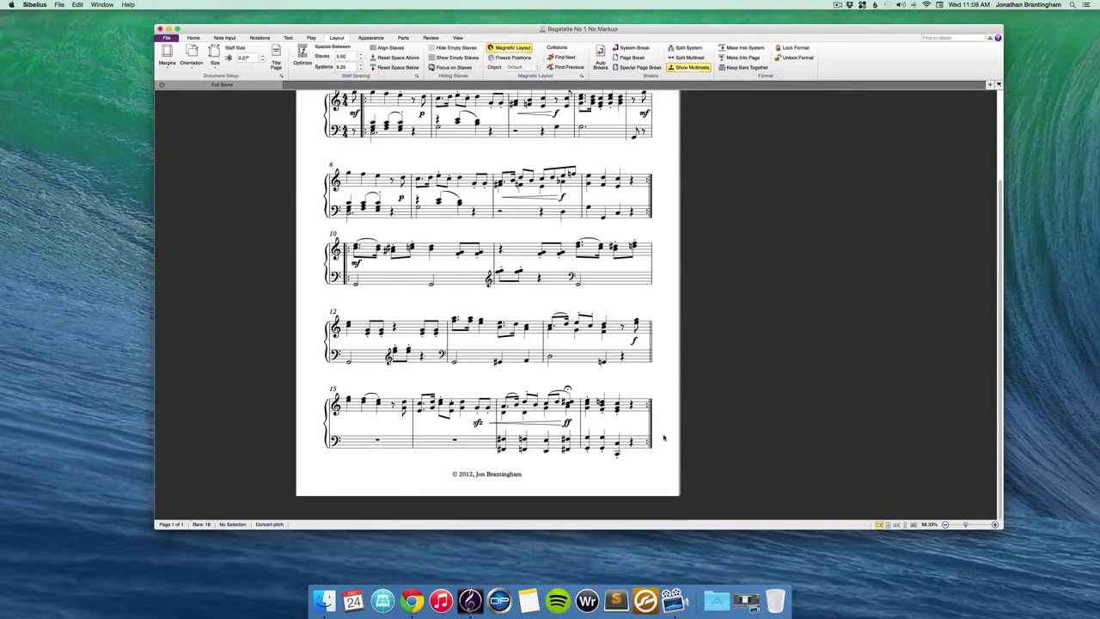
{"action": "scroll", "coordinate": [670, 437], "scroll_direction": "up", "scroll_amount": 2}
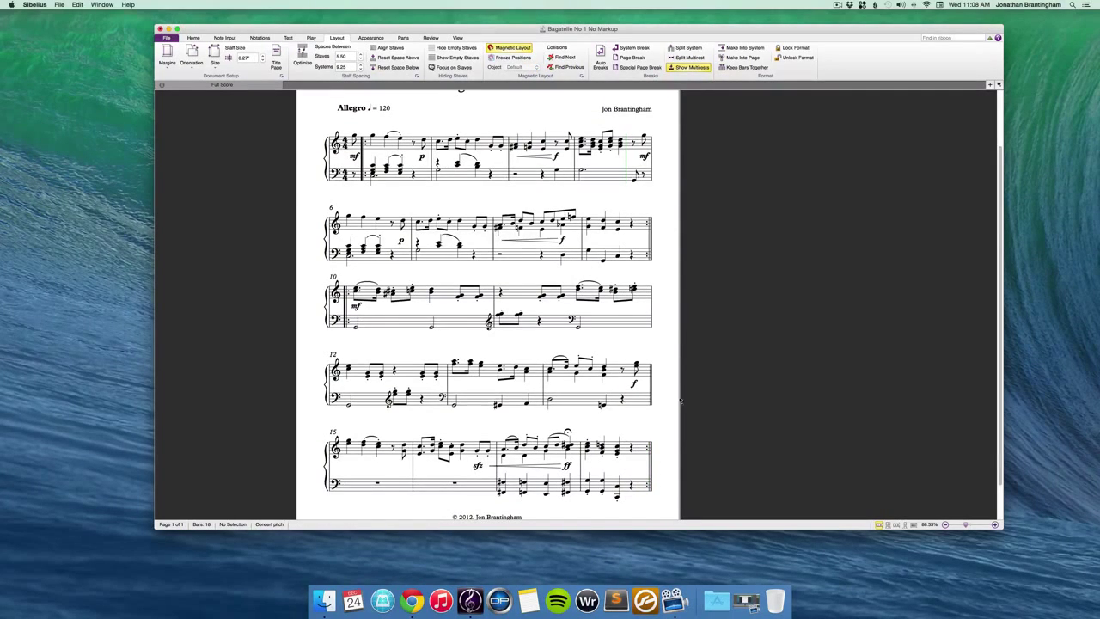
Step: Select the final barline of bar 14
{"action": "left_click", "coordinate": [651, 390]}
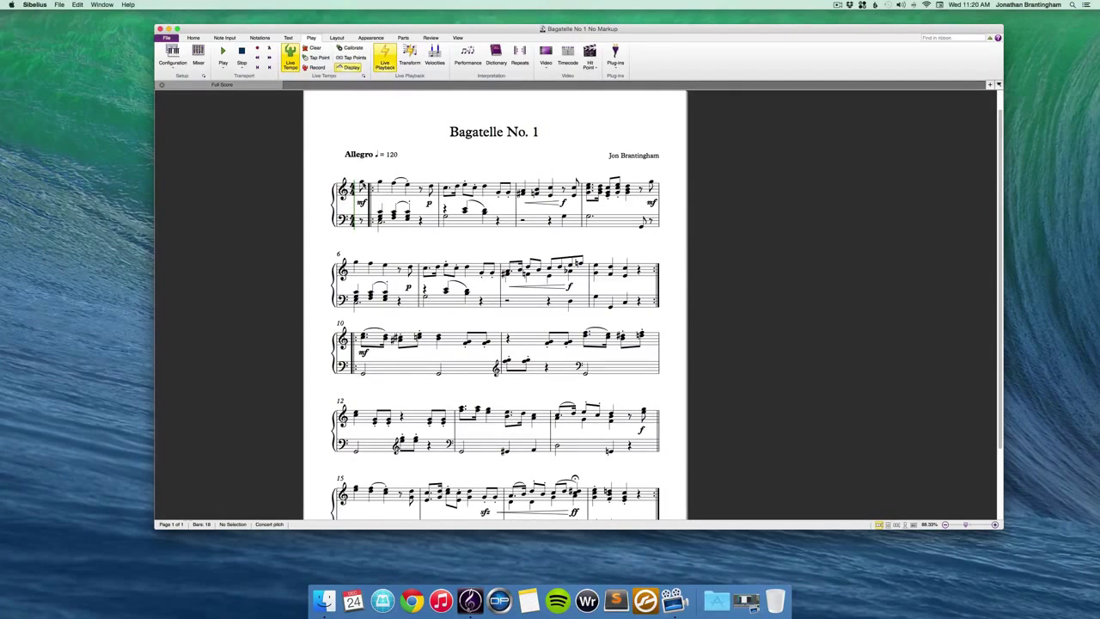
Step: Play back from the first note of bar 1 with the view zoomed out, then stop
{"action": "left_click", "coordinate": [362, 183]}
{"action": "key", "text": "p"}
{"action": "key", "text": "super+minus"}
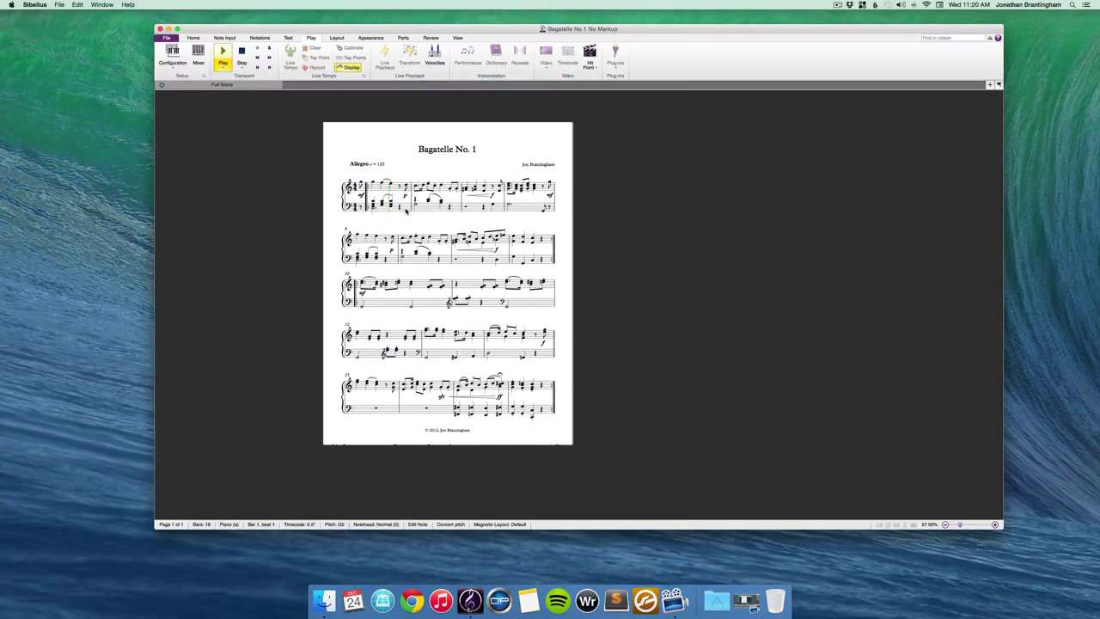
{"action": "key", "text": "Escape"}
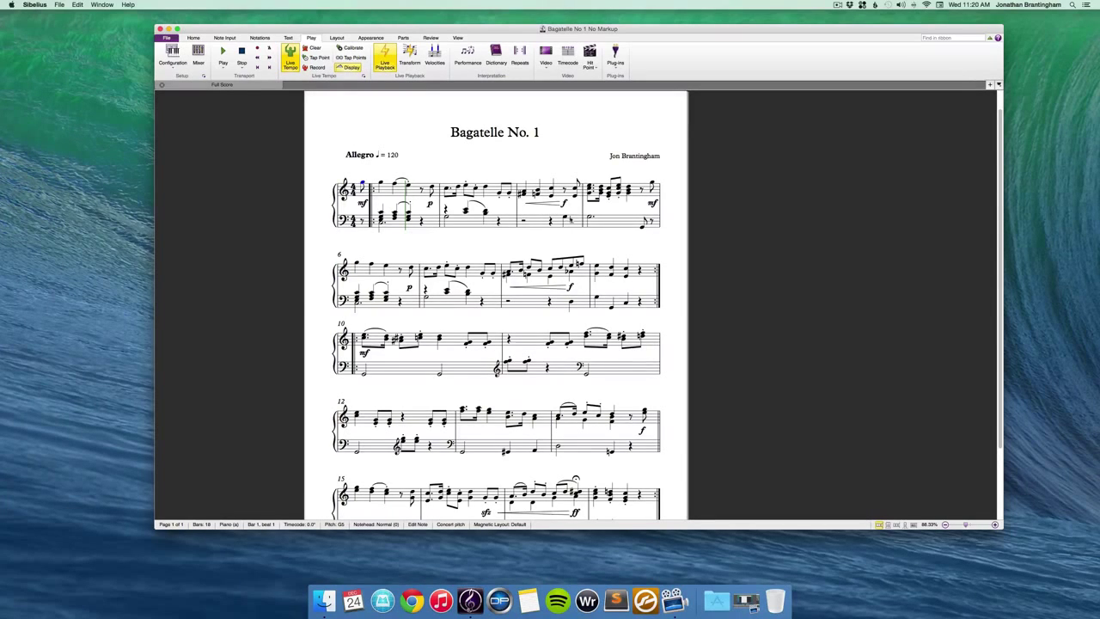
Step: Check the bass note at bar 5, then restart playback zoomed out further
{"action": "left_click", "coordinate": [591, 219]}
{"action": "key", "text": "Escape"}
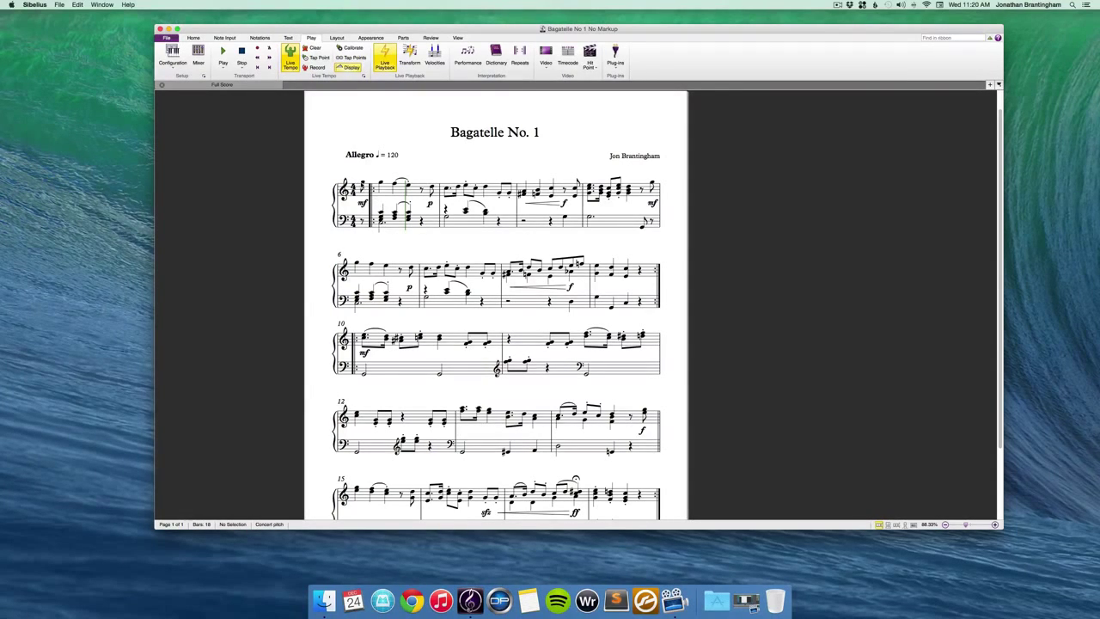
{"action": "key", "text": "space"}
{"action": "key", "text": "super+minus"}
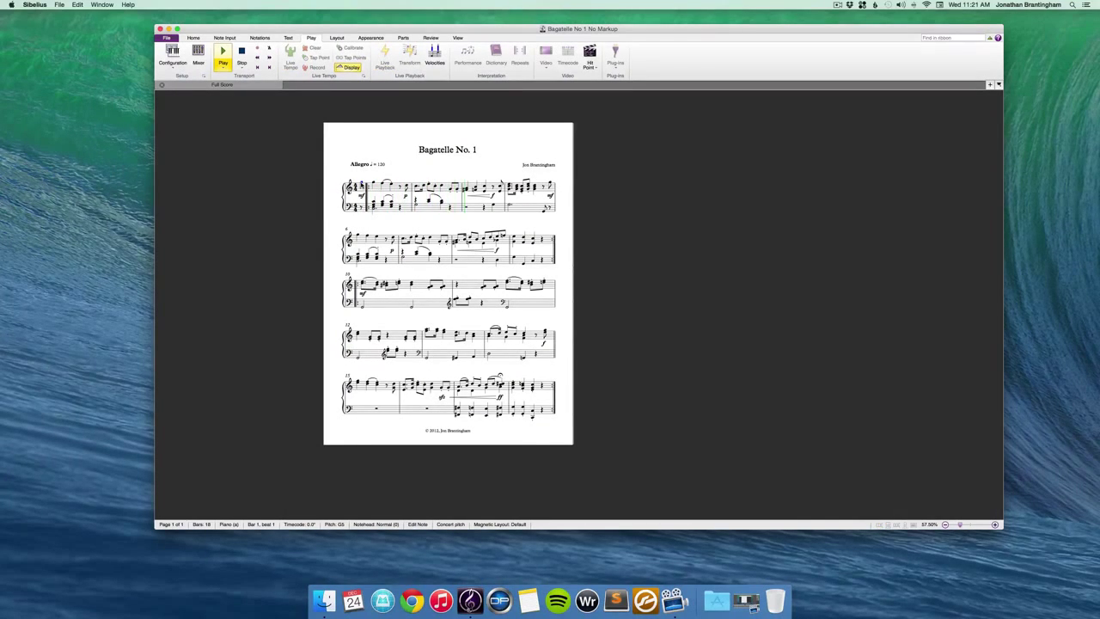
Step: Raise the volume, play the score from the first bass note of bar 10, then stop
{"action": "key", "text": "XF86AudioRaiseVolume"}
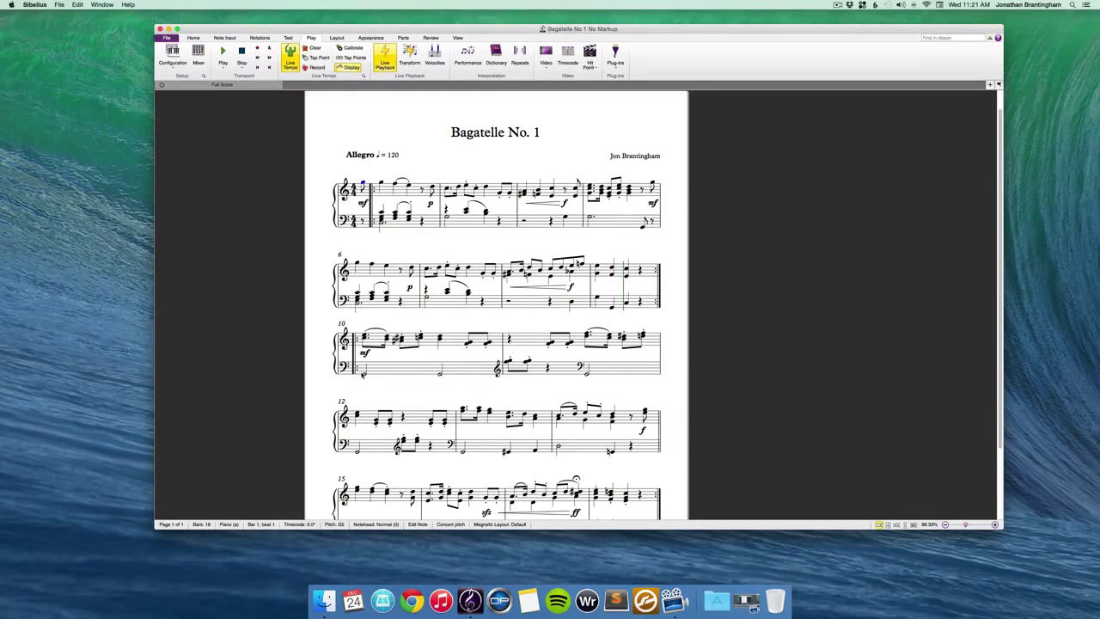
{"action": "left_click", "coordinate": [364, 375]}
{"action": "key", "text": "super+minus"}
{"action": "key", "text": "p"}
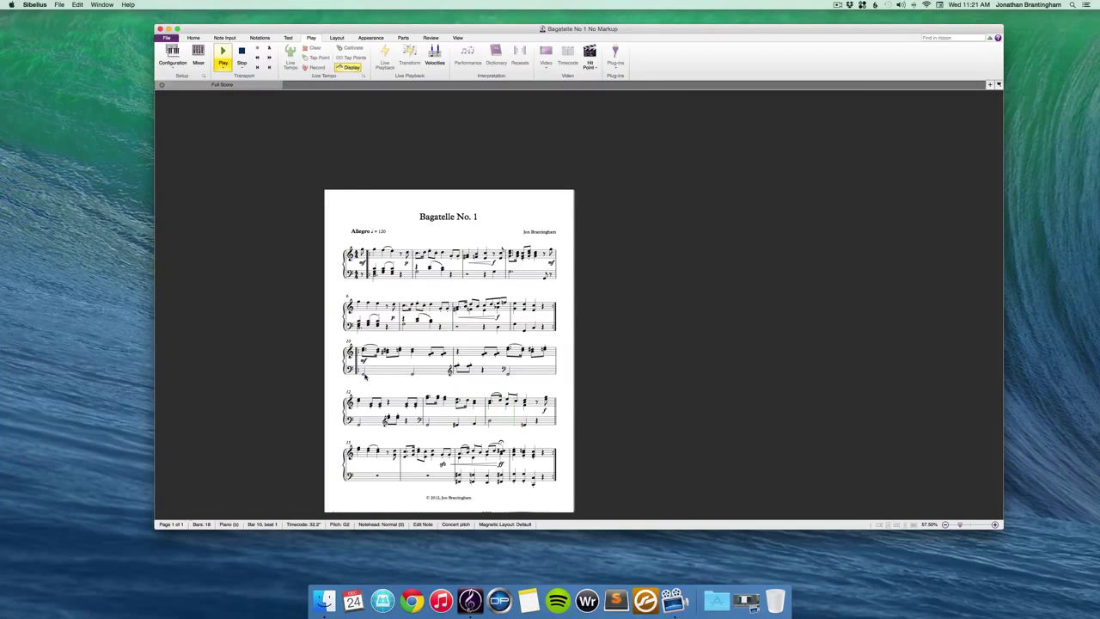
{"action": "key", "text": "space"}
{"action": "scroll", "coordinate": [365, 375], "scroll_direction": "up", "scroll_amount": 3}
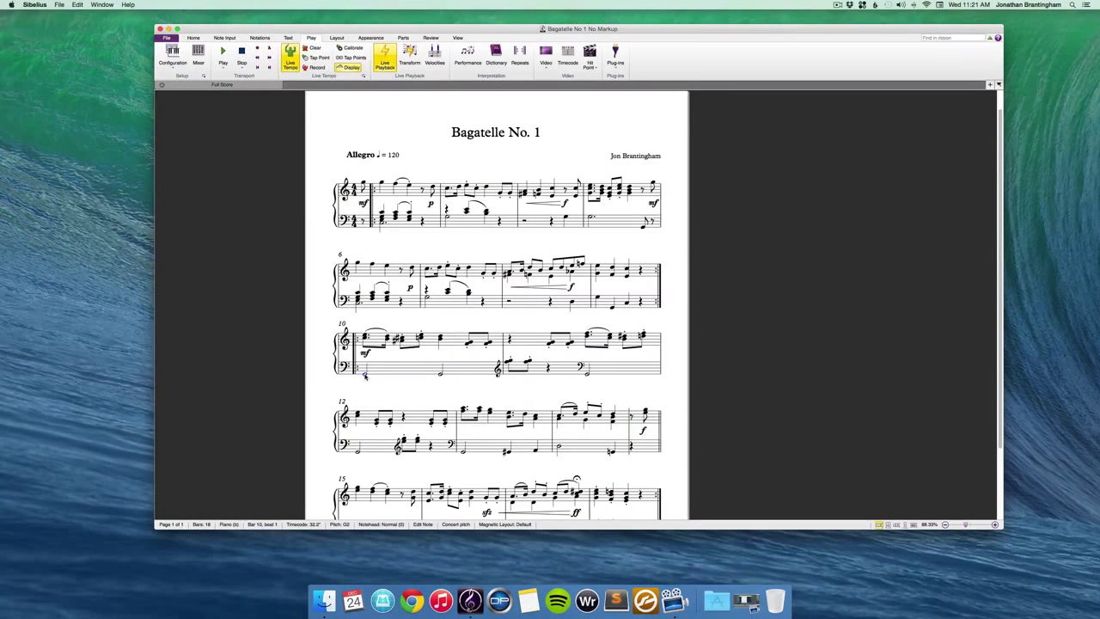
{"action": "scroll", "coordinate": [364, 375], "scroll_direction": "down", "scroll_amount": 3}
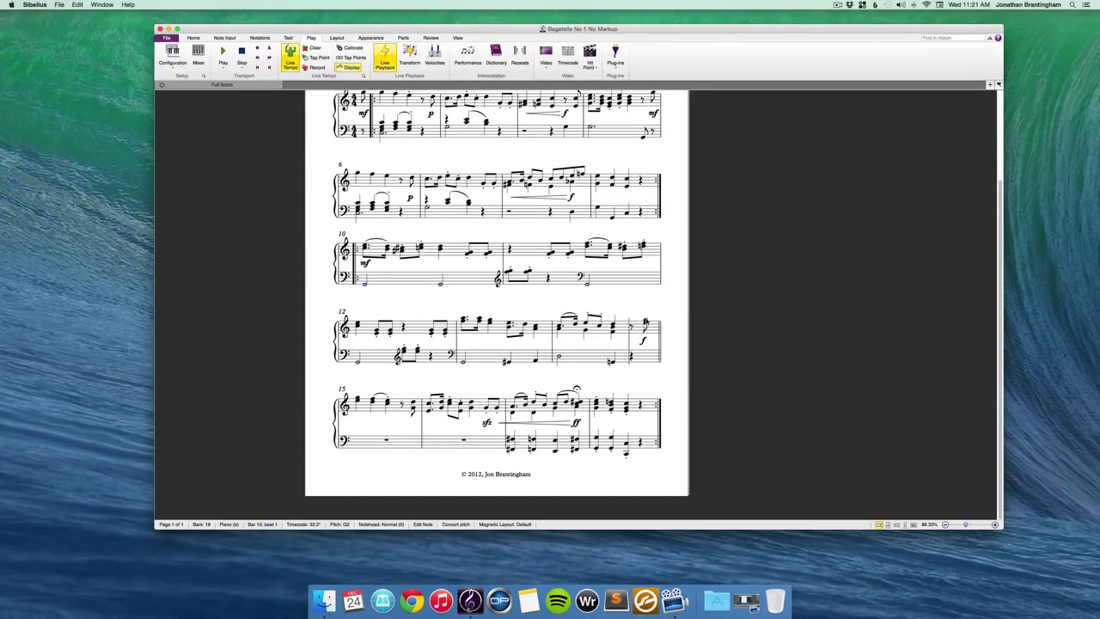
Step: Play back from the final chord of bar 14, stop, then pan the page rightward
{"action": "left_click", "coordinate": [645, 320]}
{"action": "key", "text": "super+minus"}
{"action": "key", "text": "space"}
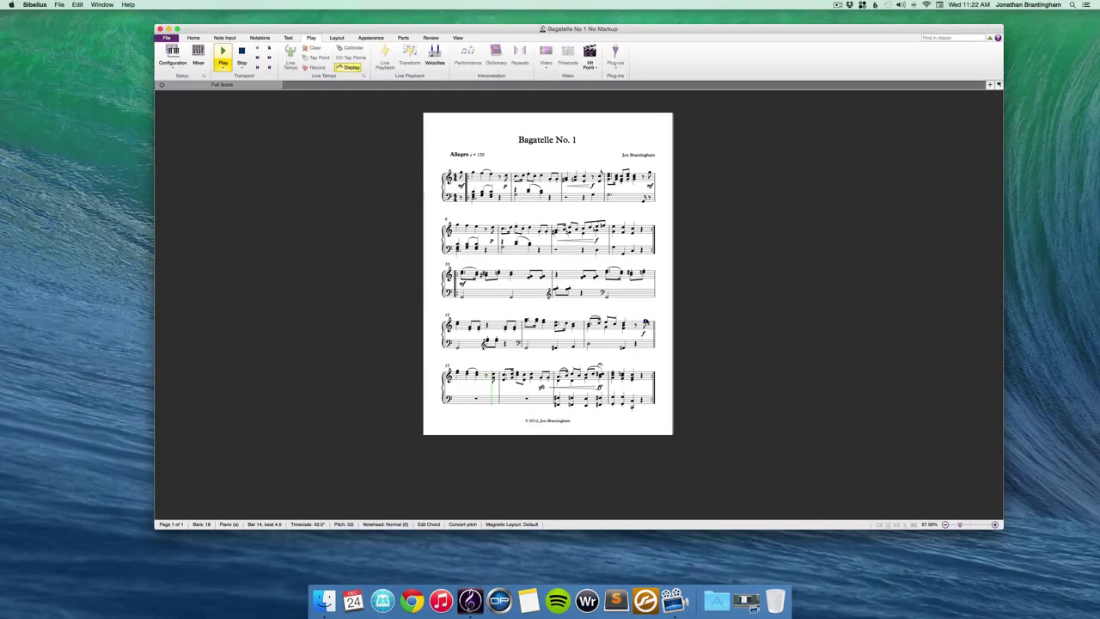
{"action": "key", "text": "super+equal"}
{"action": "key", "text": "space"}
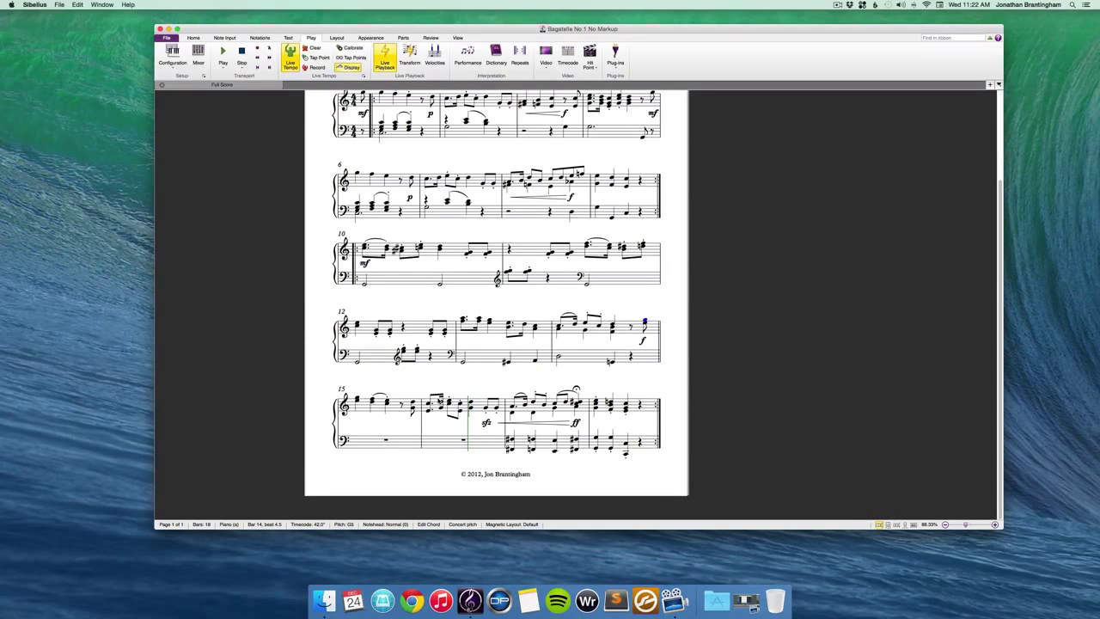
{"action": "left_click_drag", "start_coordinate": [368, 385], "coordinate": [585, 406]}
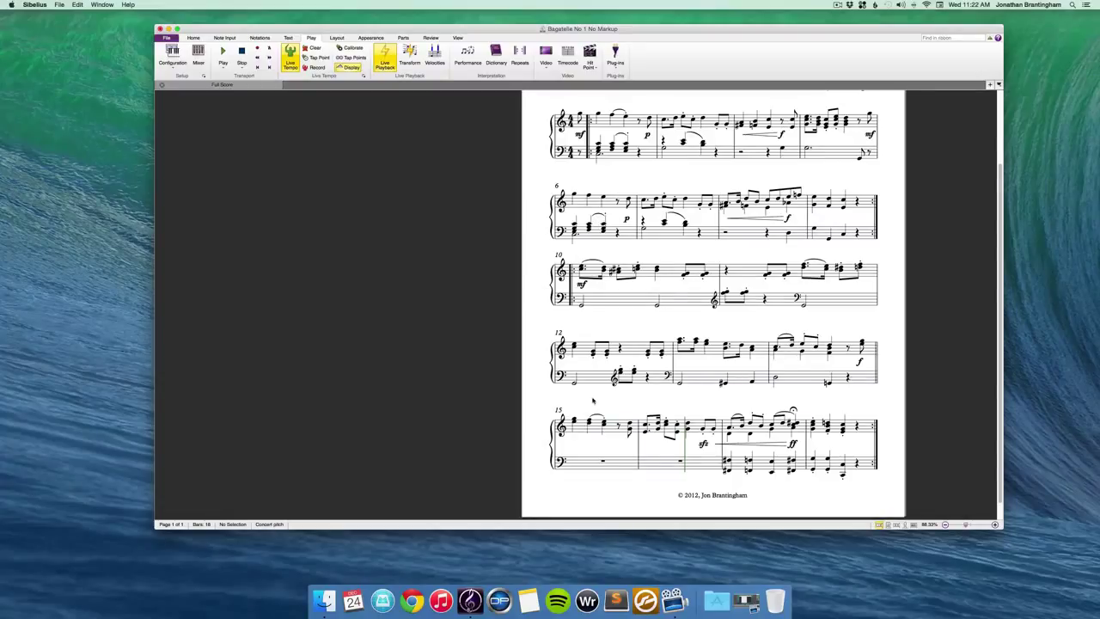
{"action": "scroll", "coordinate": [699, 396], "scroll_direction": "right", "scroll_amount": 5}
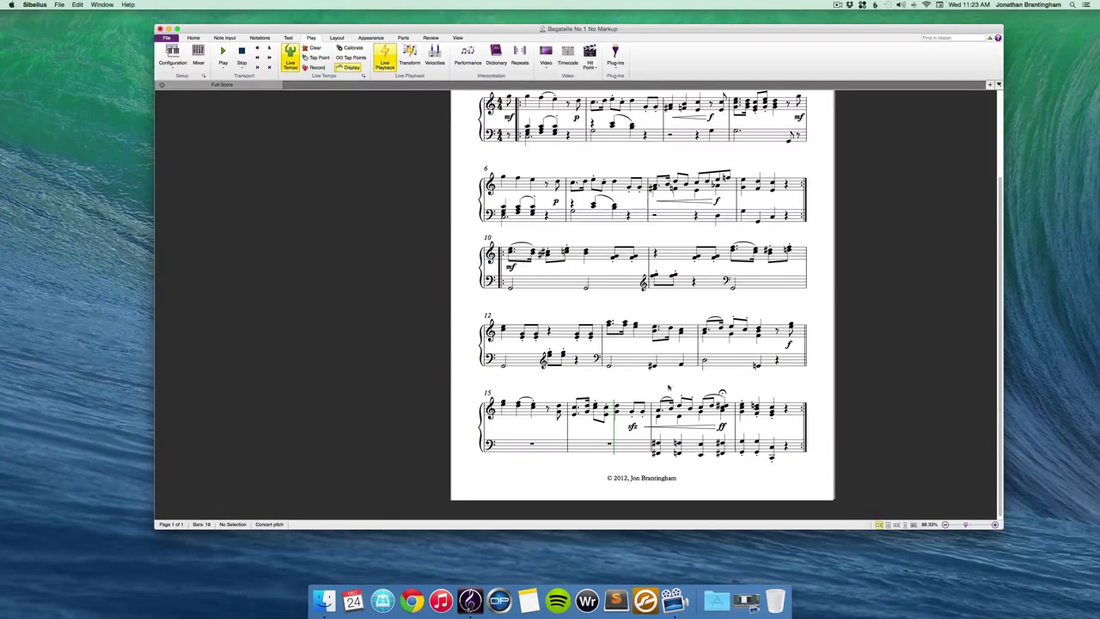
Step: Play from a note in bar 16, stop playback, and clear the note selection
{"action": "scroll", "coordinate": [824, 423], "scroll_direction": "right", "scroll_amount": 3}
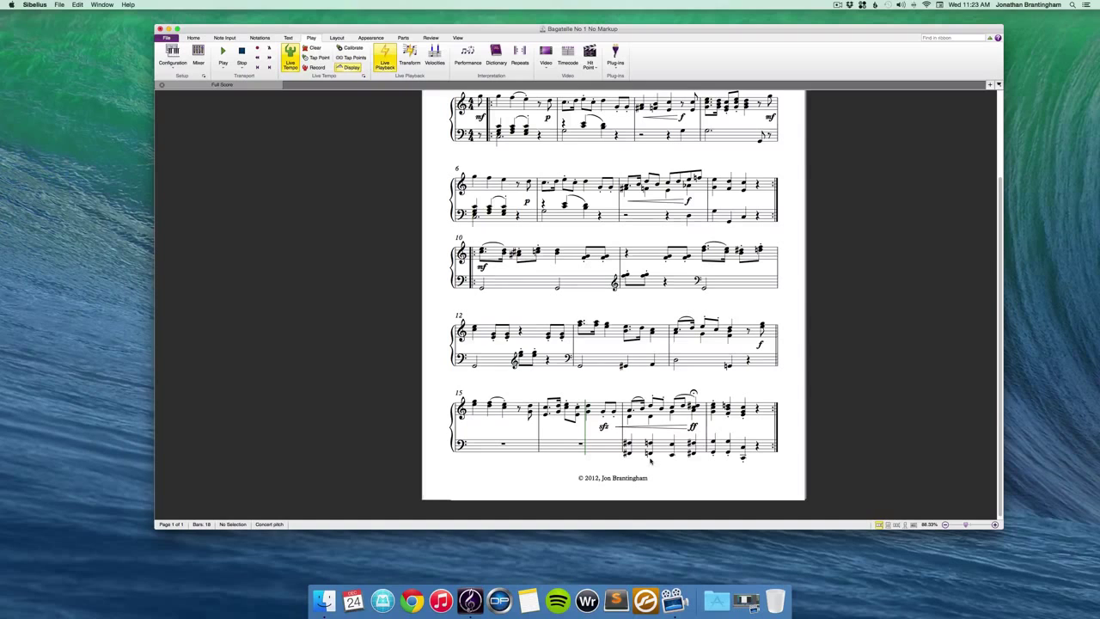
{"action": "left_click", "coordinate": [602, 416]}
{"action": "key", "text": "p"}
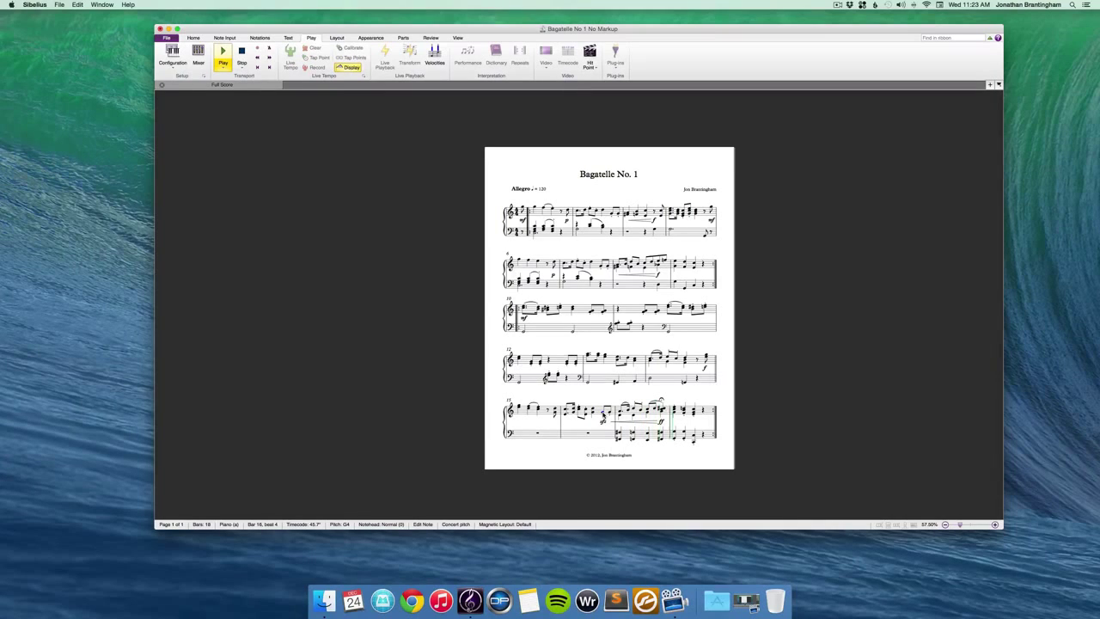
{"action": "key", "text": "Escape"}
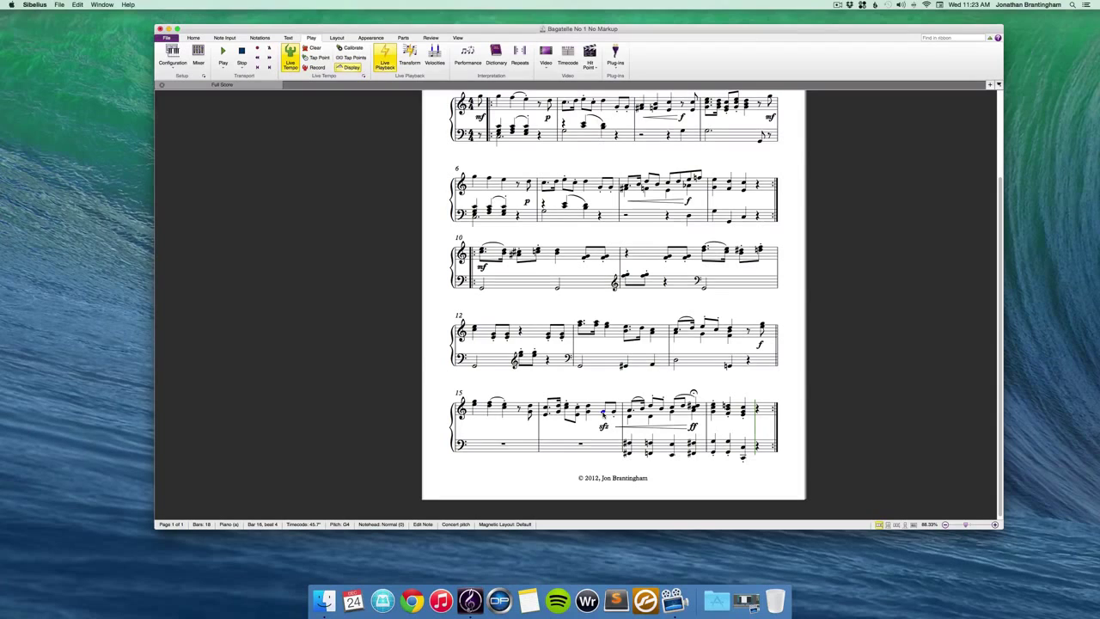
{"action": "key", "text": "Escape"}
{"action": "scroll", "coordinate": [797, 385], "scroll_direction": "up", "scroll_amount": 2}
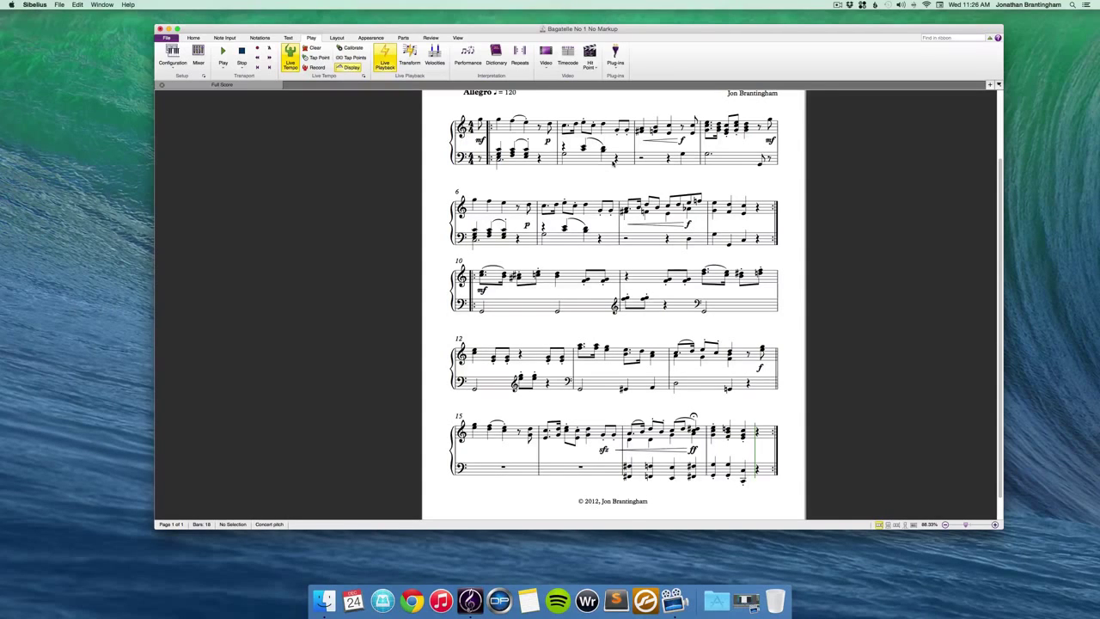
{"action": "scroll", "coordinate": [662, 174], "scroll_direction": "up", "scroll_amount": 3}
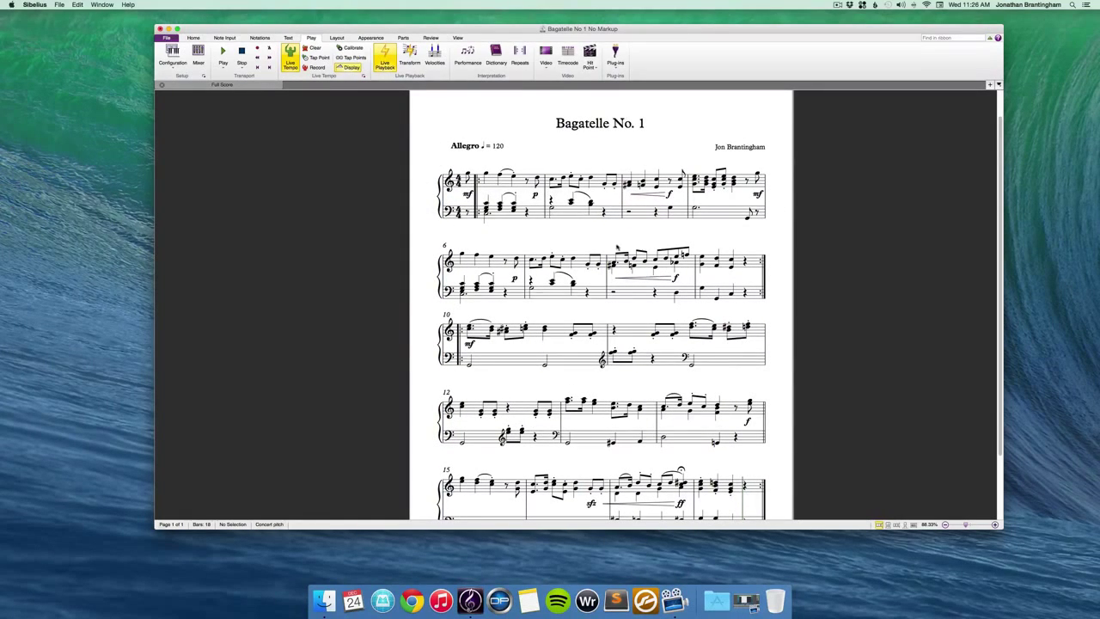
{"action": "scroll", "coordinate": [765, 272], "scroll_direction": "down", "scroll_amount": 2}
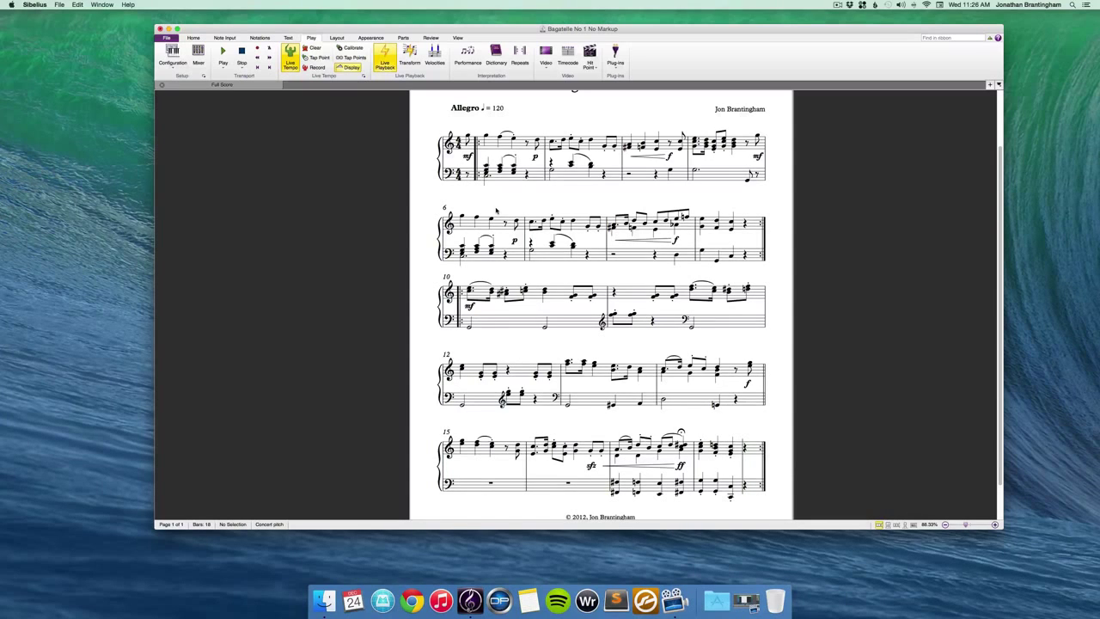
Step: Play the entire Bagatelle No. 1 from the beginning with nothing selected
{"action": "key", "text": "space"}
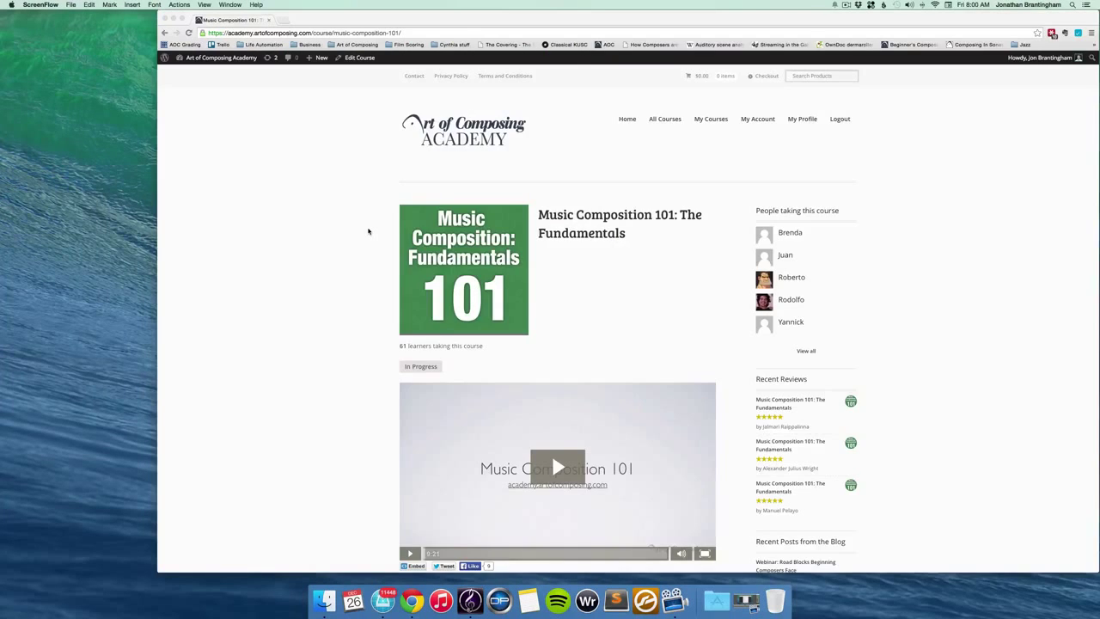
{"action": "scroll", "coordinate": [368, 230], "scroll_direction": "down", "scroll_amount": 5}
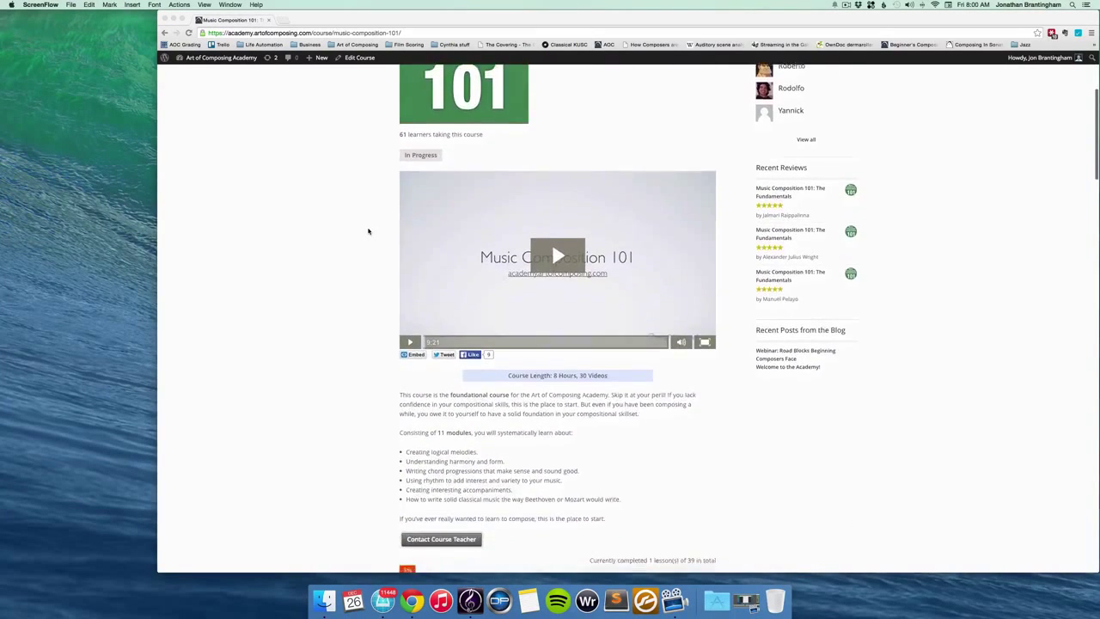
{"action": "scroll", "coordinate": [368, 230], "scroll_direction": "down", "scroll_amount": 8}
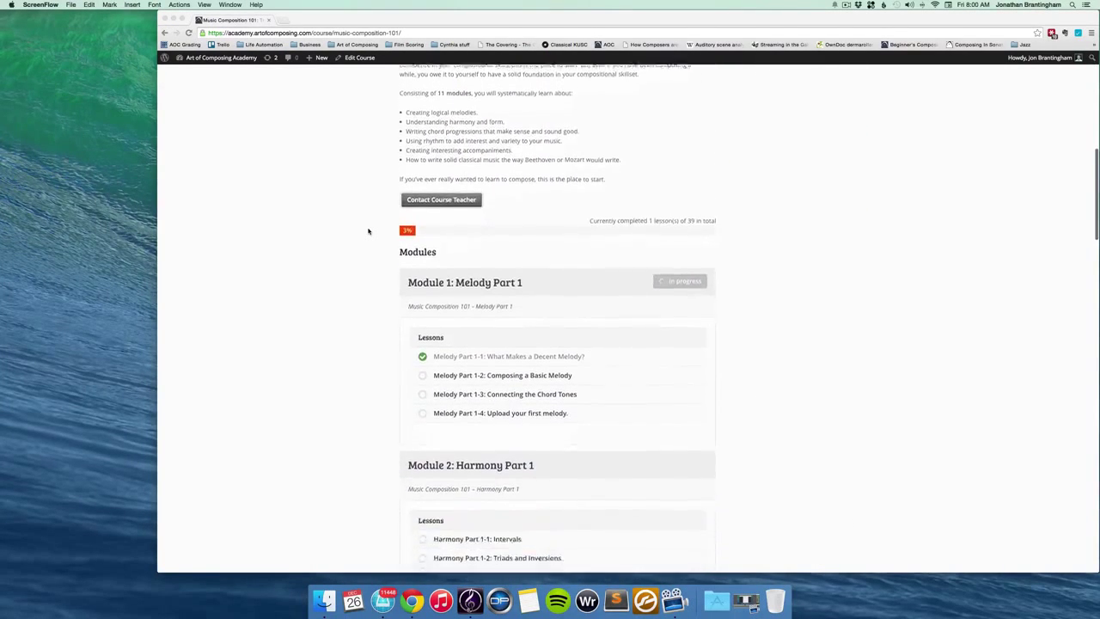
{"action": "scroll", "coordinate": [367, 230], "scroll_direction": "down", "scroll_amount": 6}
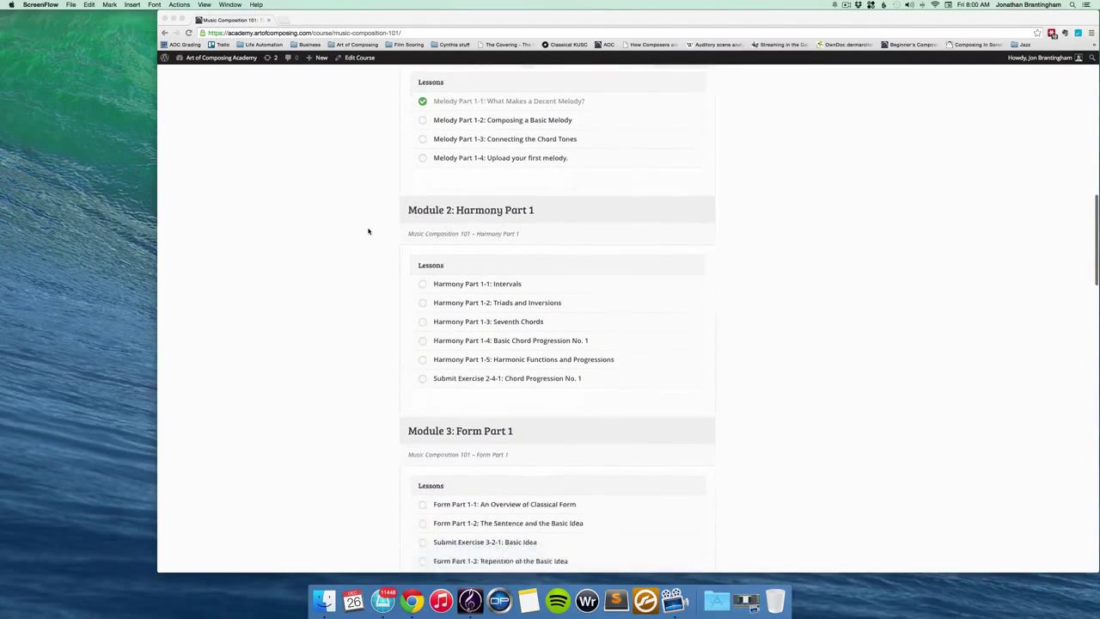
{"action": "scroll", "coordinate": [368, 230], "scroll_direction": "down", "scroll_amount": 5}
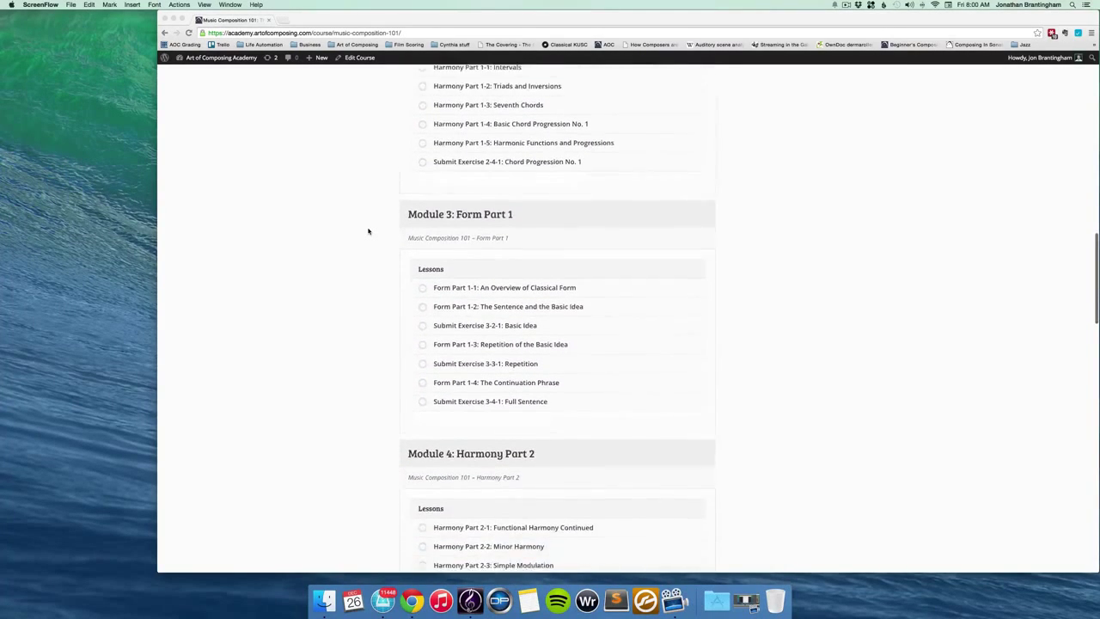
{"action": "scroll", "coordinate": [368, 230], "scroll_direction": "down", "scroll_amount": 5}
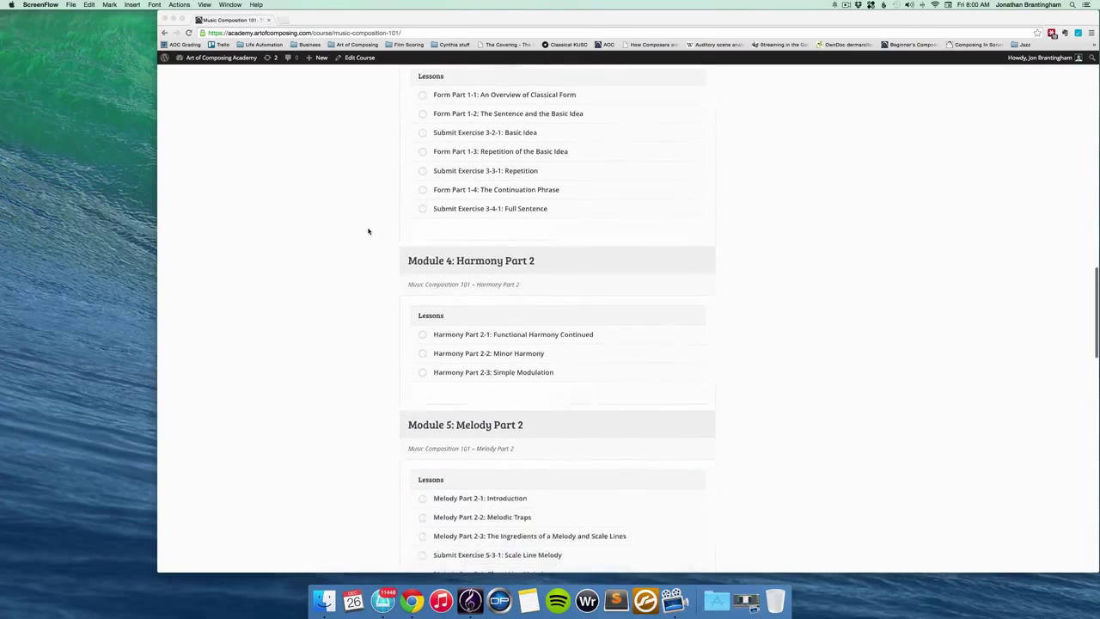
{"action": "scroll", "coordinate": [367, 230], "scroll_direction": "down", "scroll_amount": 10}
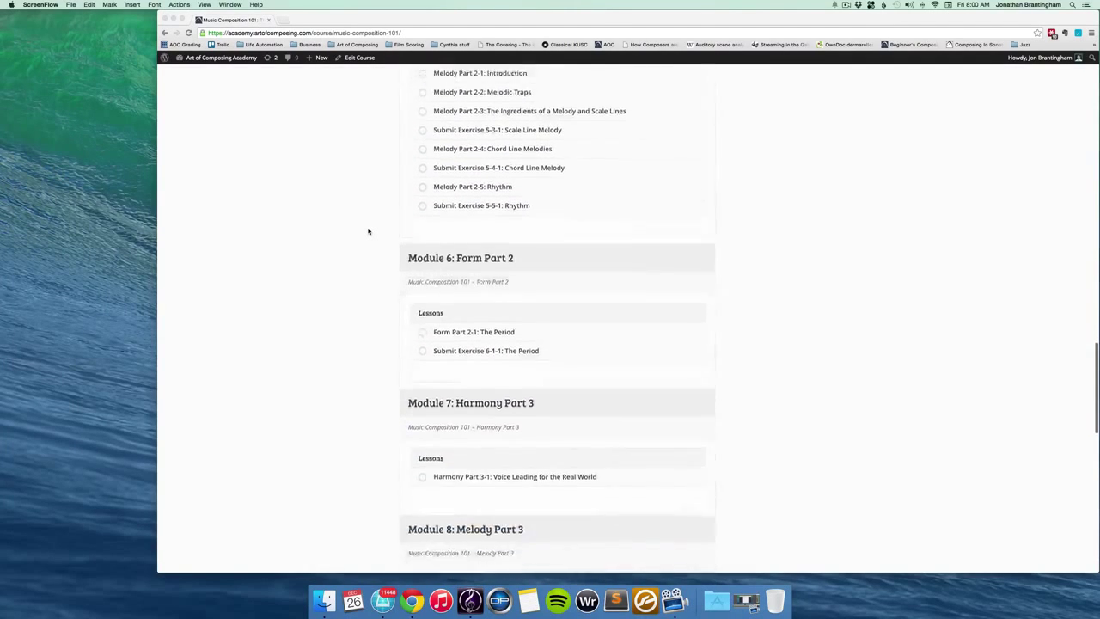
{"action": "scroll", "coordinate": [367, 231], "scroll_direction": "down", "scroll_amount": 5}
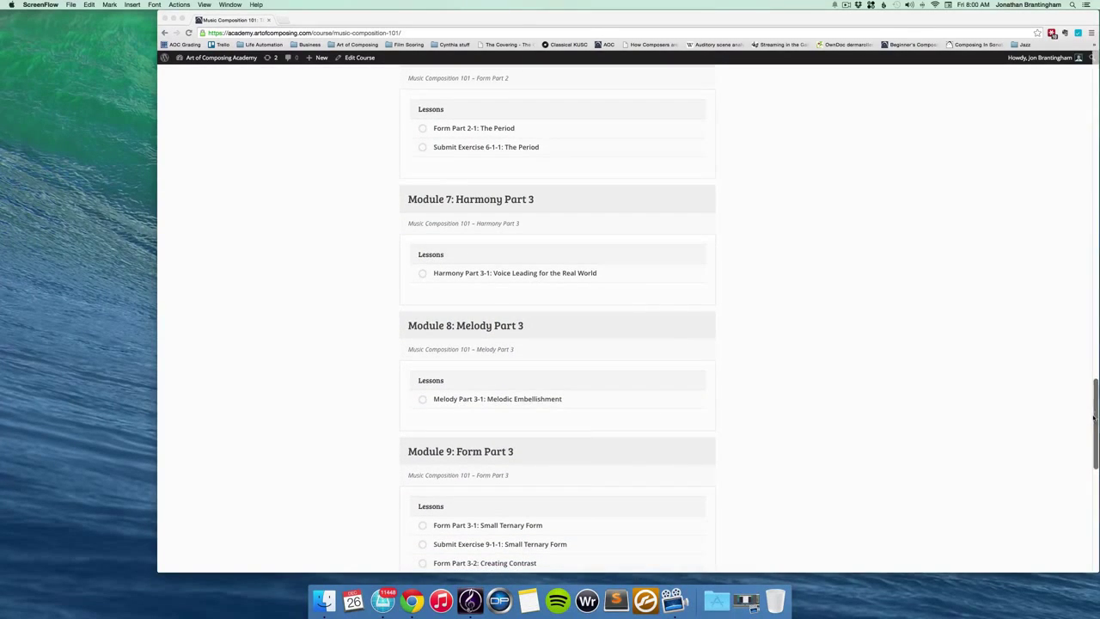
{"action": "left_click", "coordinate": [1097, 440]}
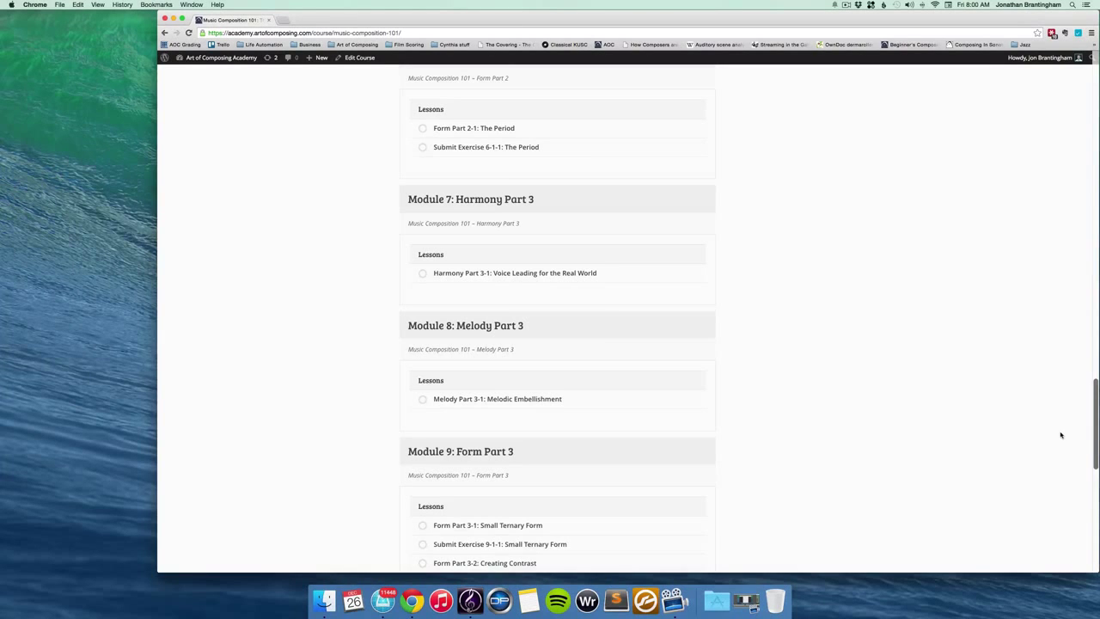
{"action": "scroll", "coordinate": [1061, 431], "scroll_direction": "down", "scroll_amount": 10}
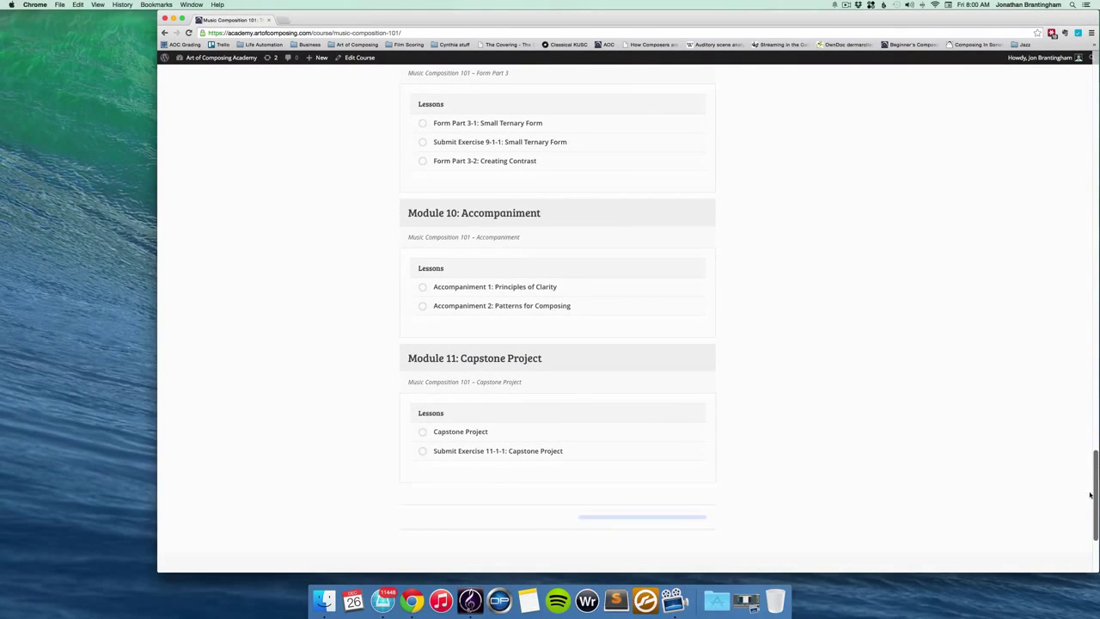
{"action": "scroll", "coordinate": [1097, 493], "scroll_direction": "up", "scroll_amount": 20}
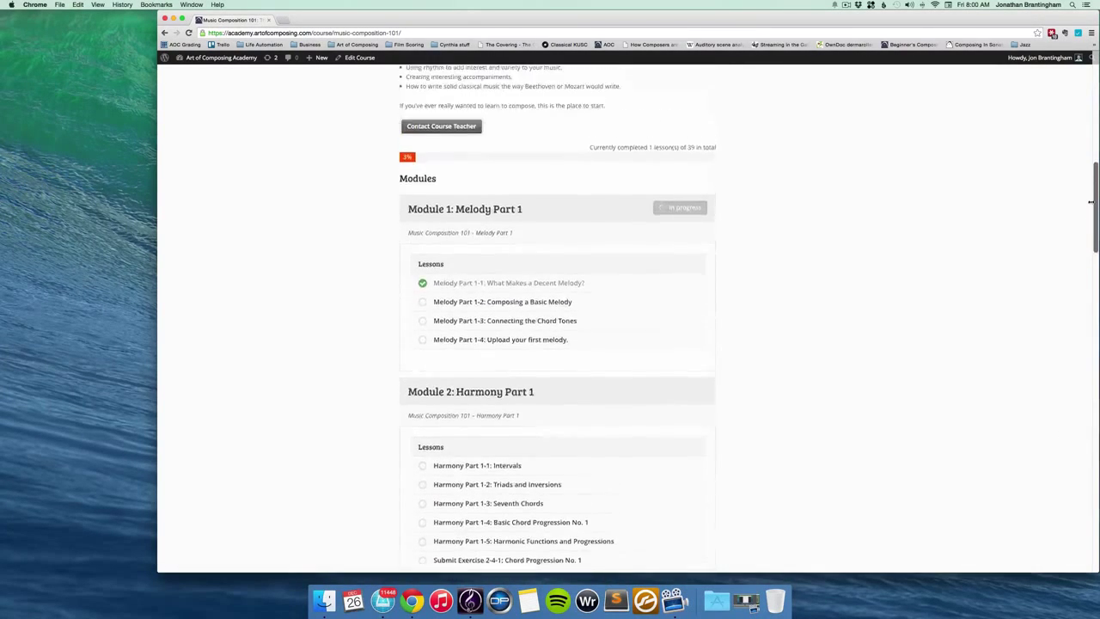